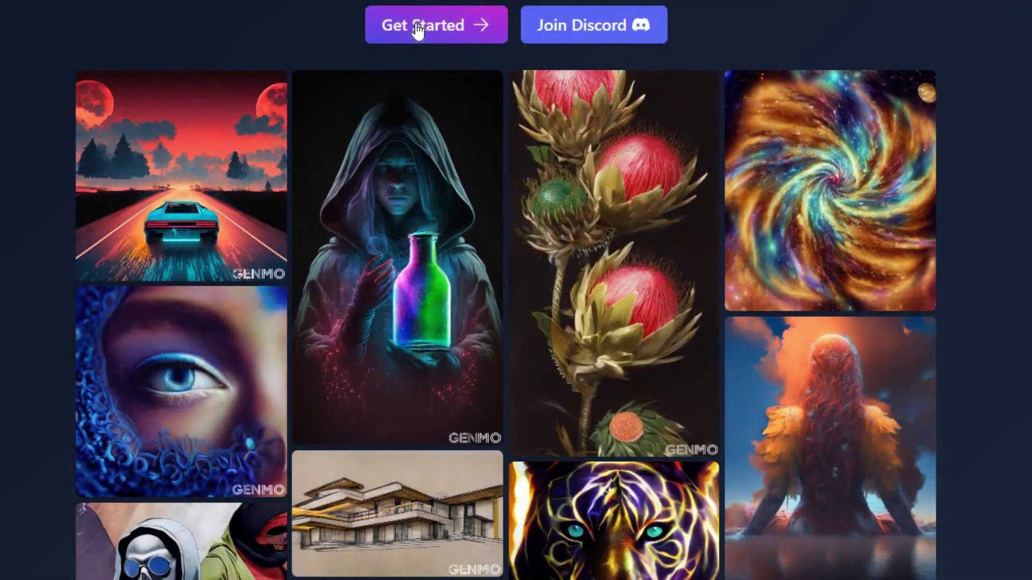
Step: Open the retrowave car example and scroll through its prompts and settings
scroll(231, 384, "up", 3)
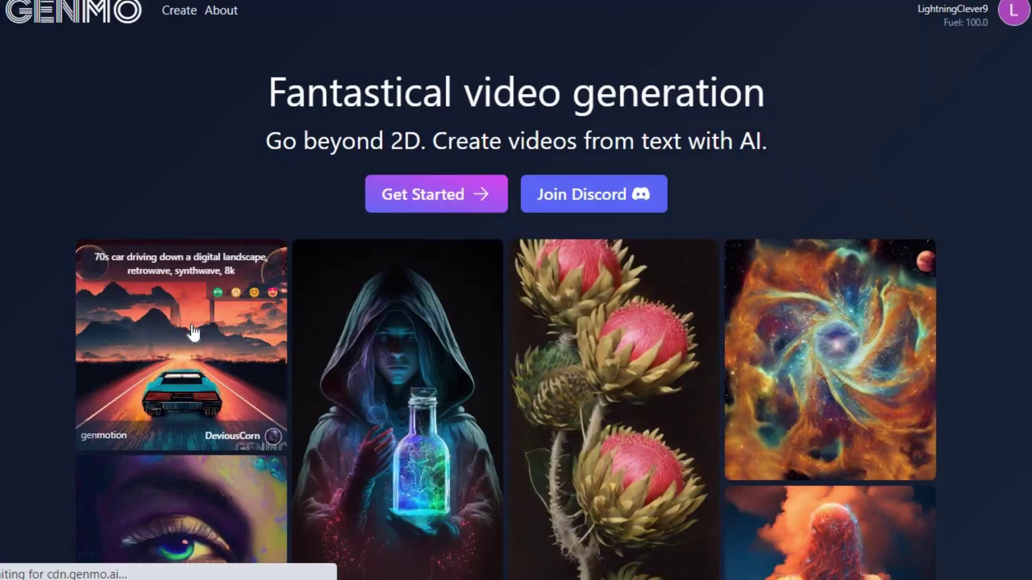
left_click(228, 377)
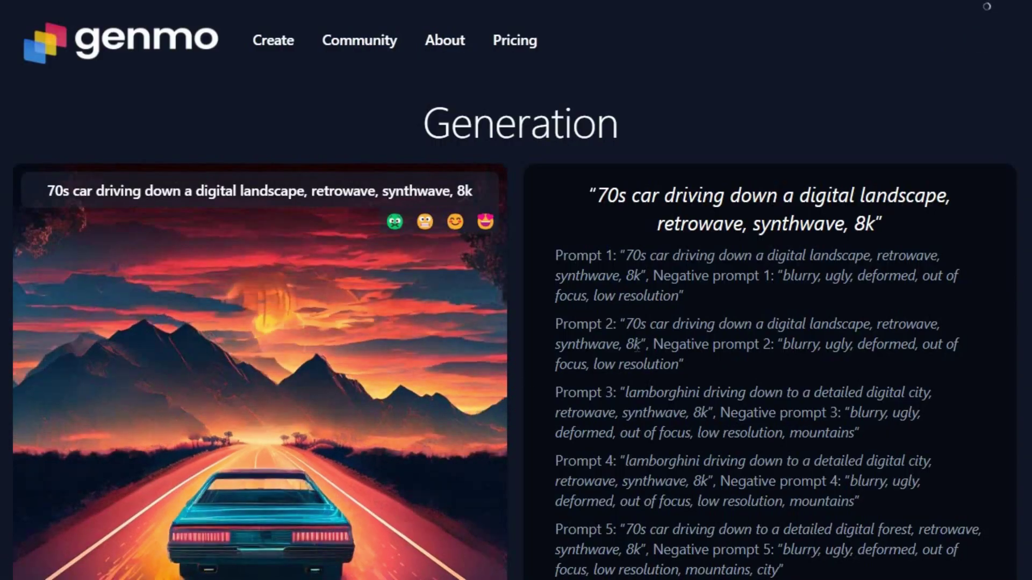
scroll(636, 347, "down", 5)
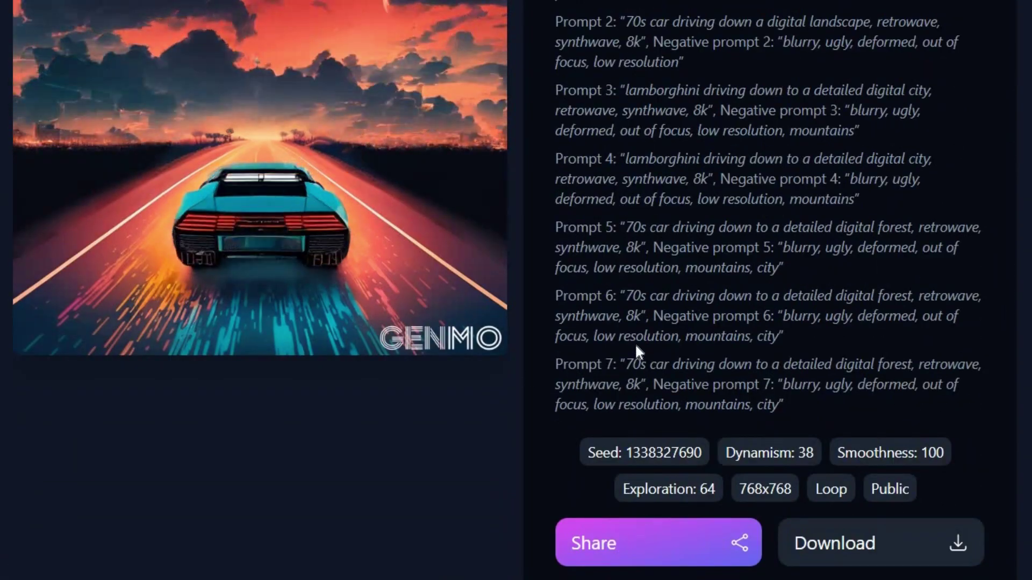
scroll(635, 343, "up", 2)
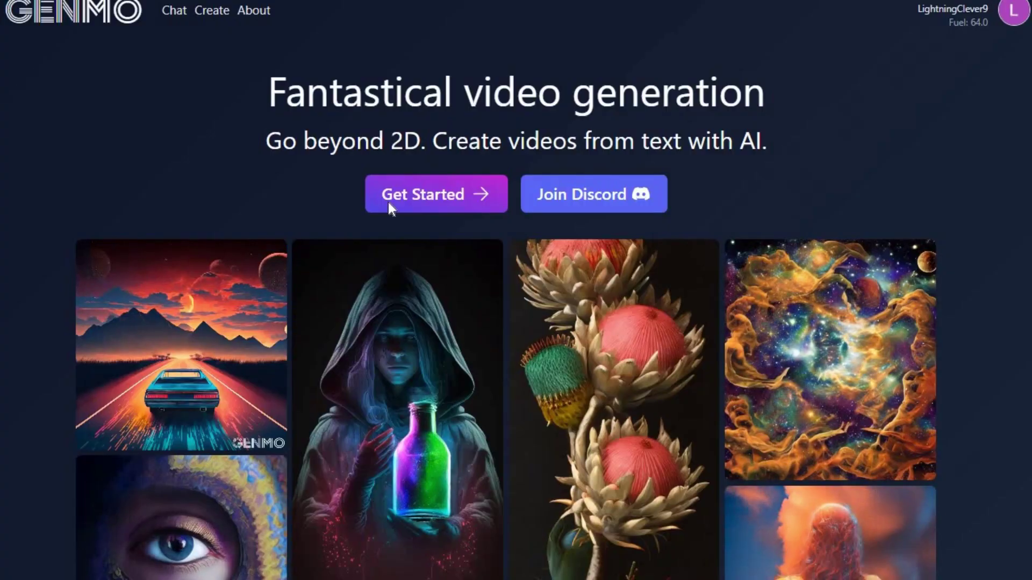
Step: Start a new video, search pre-generated images for 'cute', then switch to creating a custom first frame
left_click(389, 203)
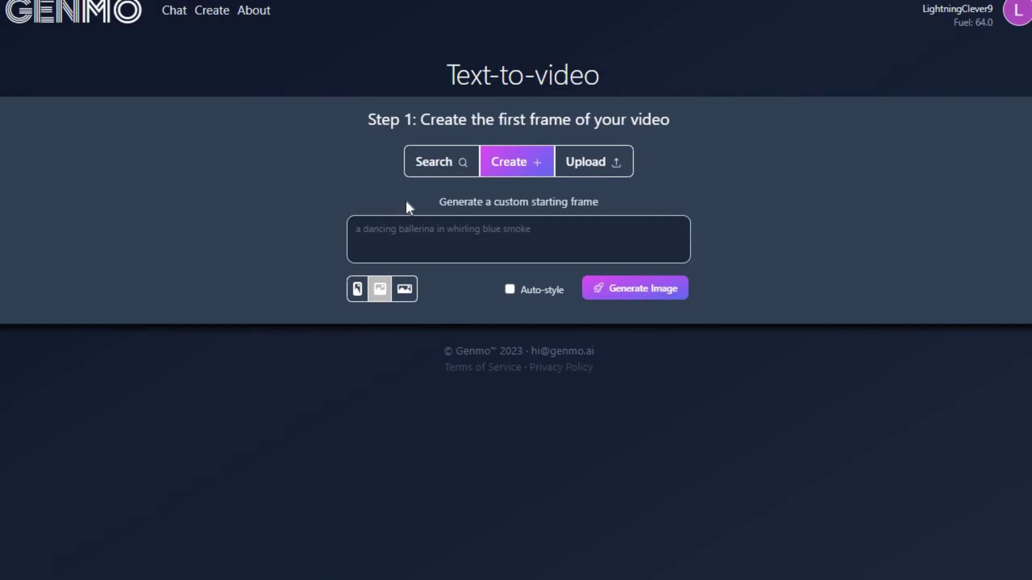
left_click(440, 178)
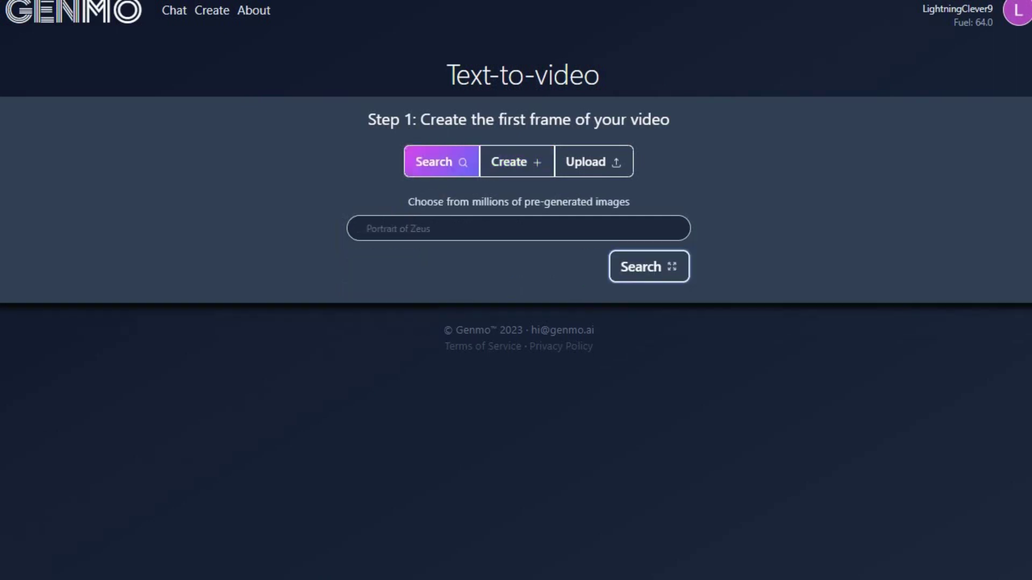
left_click(433, 230)
type("cute girl")
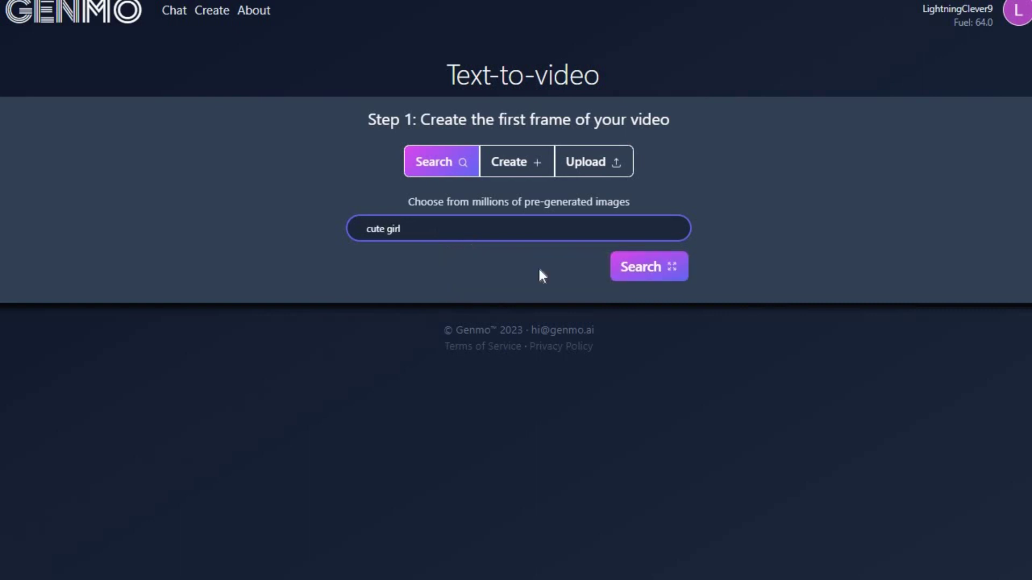
left_click(641, 273)
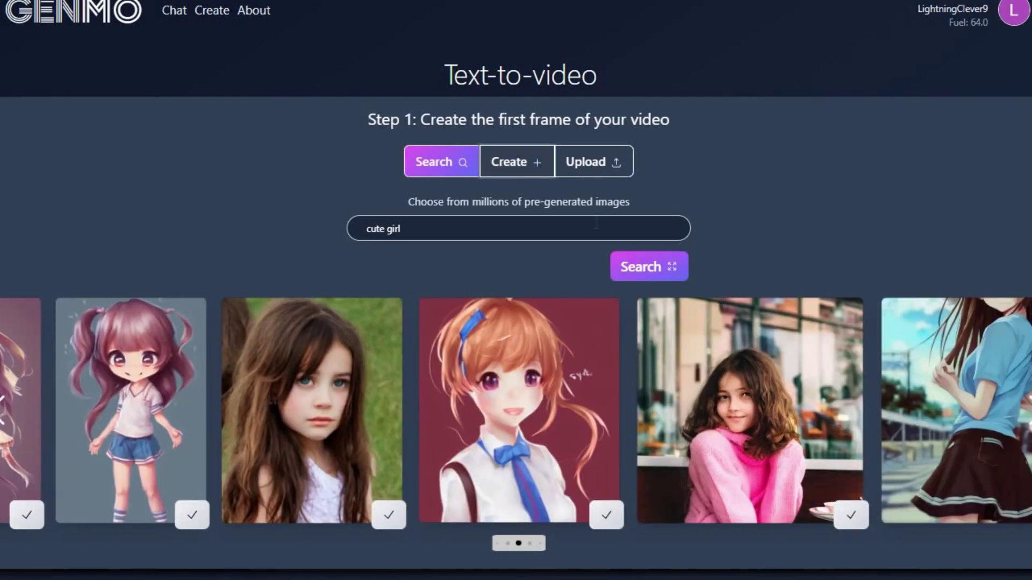
left_click(516, 162)
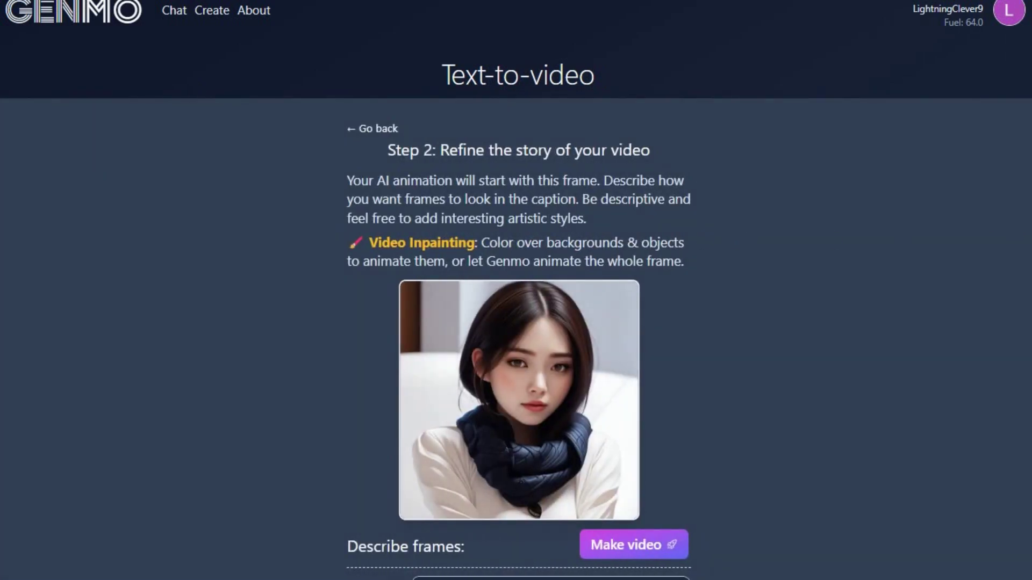
Step: Set the video Length slider to 5.0 sec and Exploration to 51
scroll(516, 290, "down", 2)
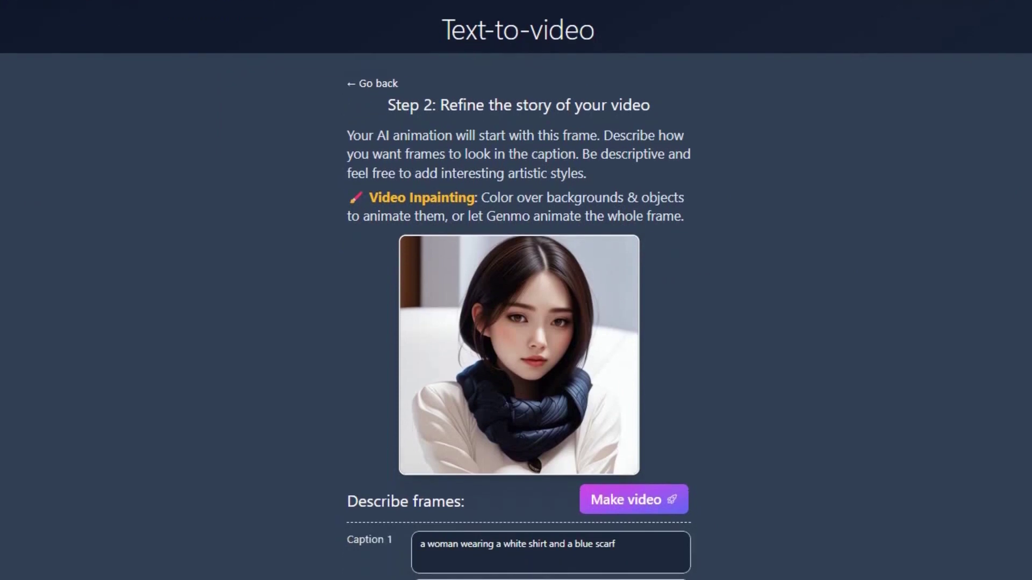
scroll(516, 291, "down", 2)
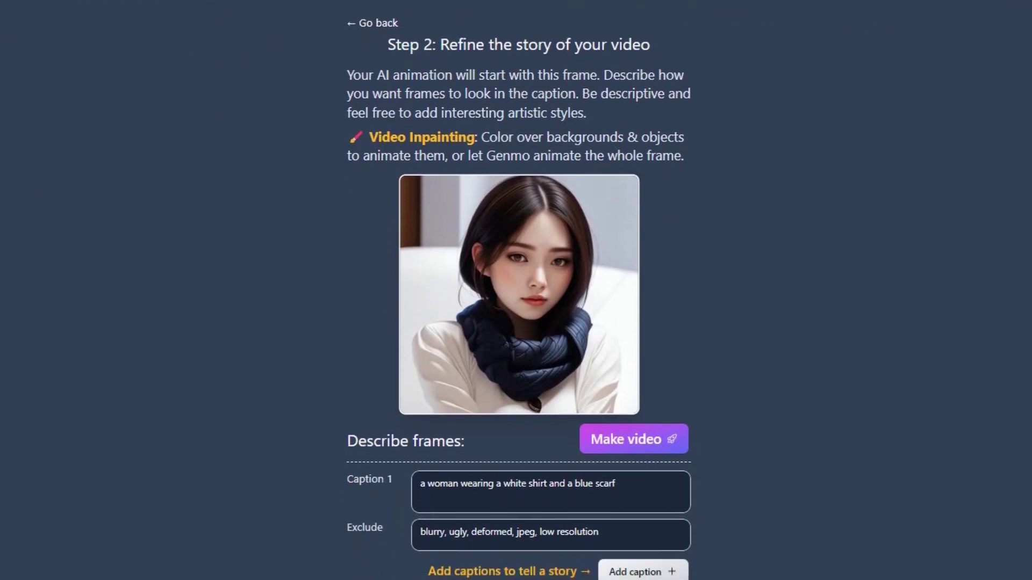
scroll(1027, 376, "down", 4)
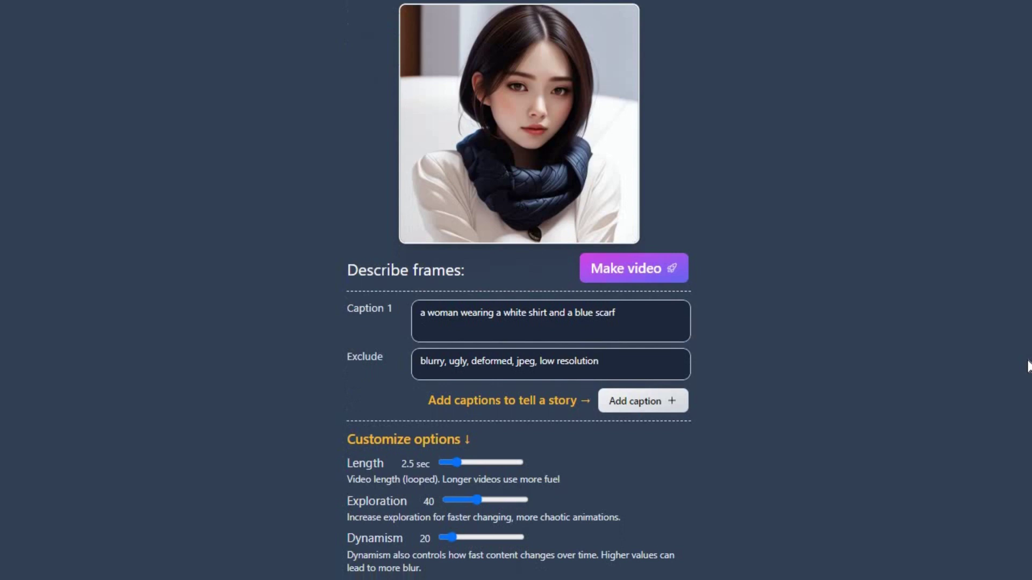
scroll(1027, 376, "down", 1)
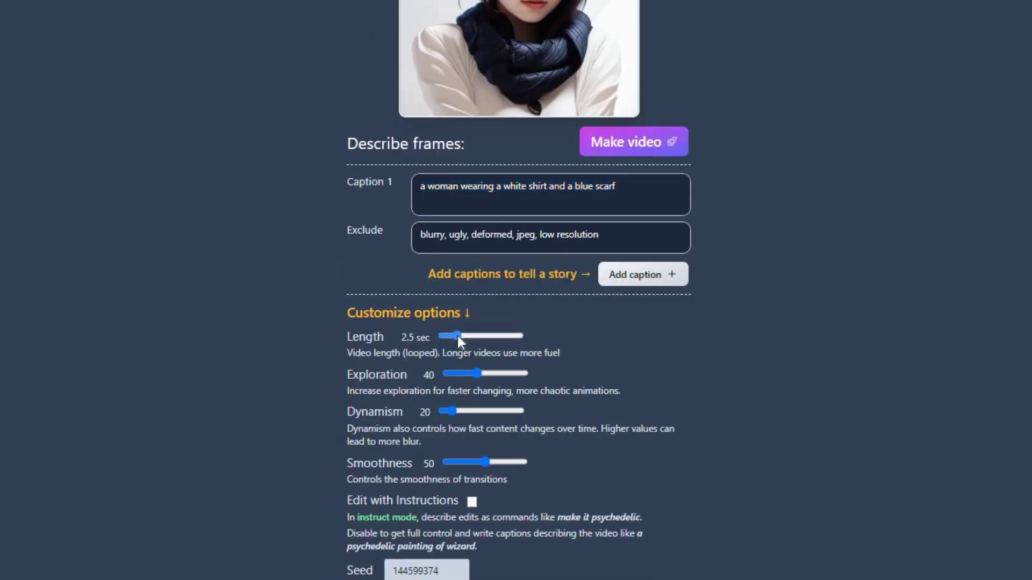
left_click_drag(461, 336, 486, 378)
left_click_drag(479, 375, 486, 376)
scroll(479, 500, "down", 1)
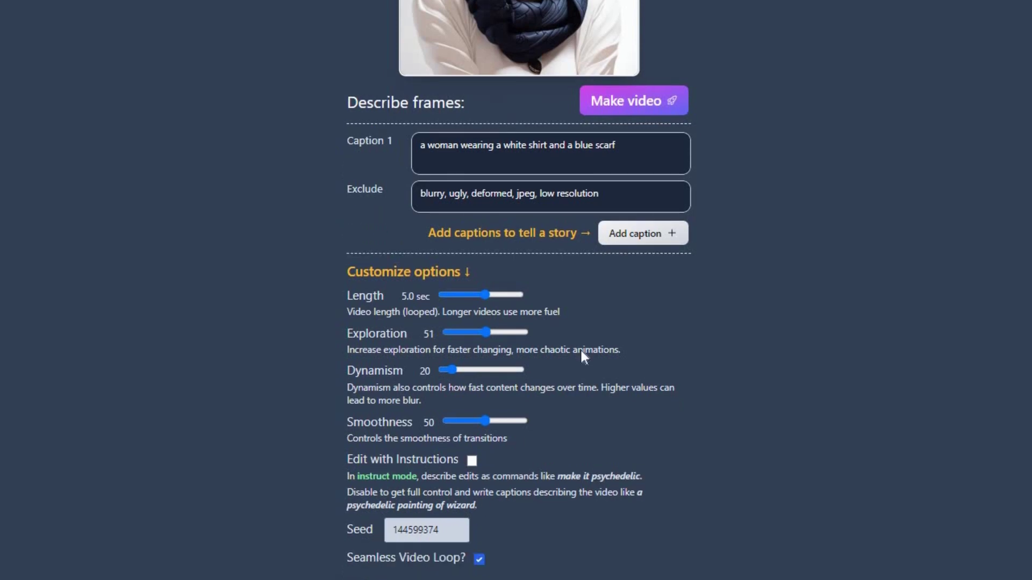
Step: Add a second caption and paste the first caption's text into it
left_click(643, 233)
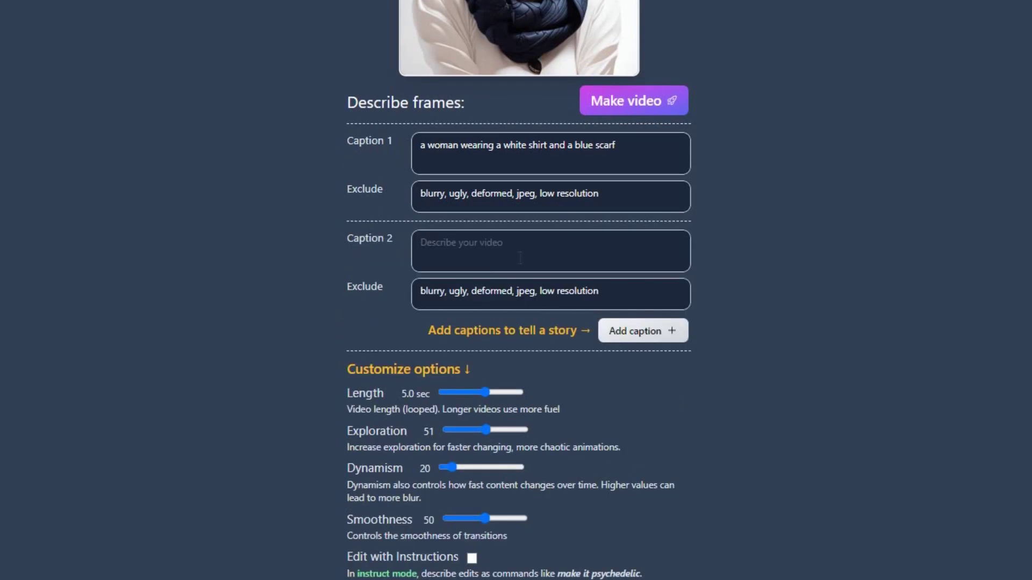
left_click(481, 283)
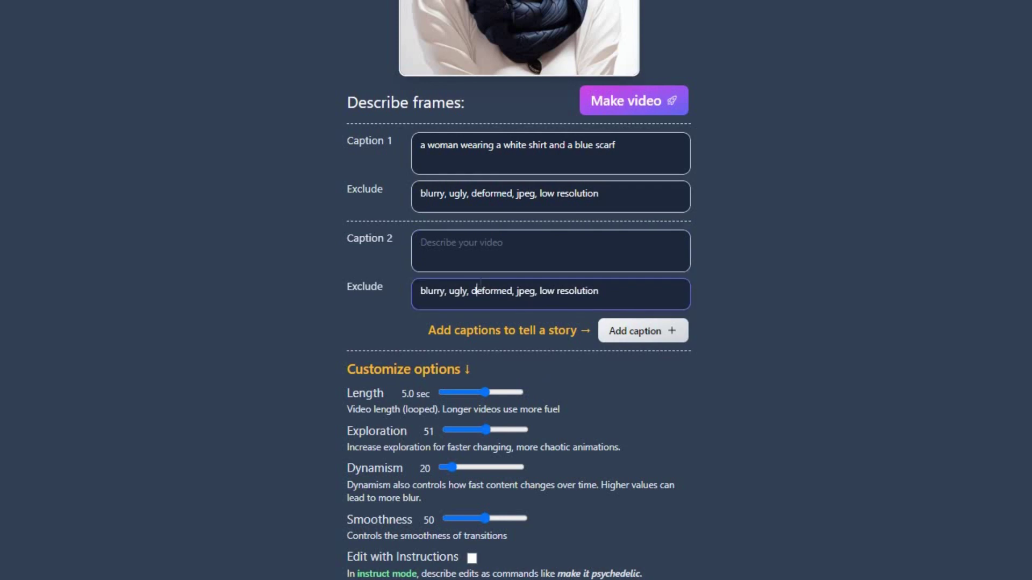
type("a woman wearing a white shirt and a blue scarf")
left_click(422, 243)
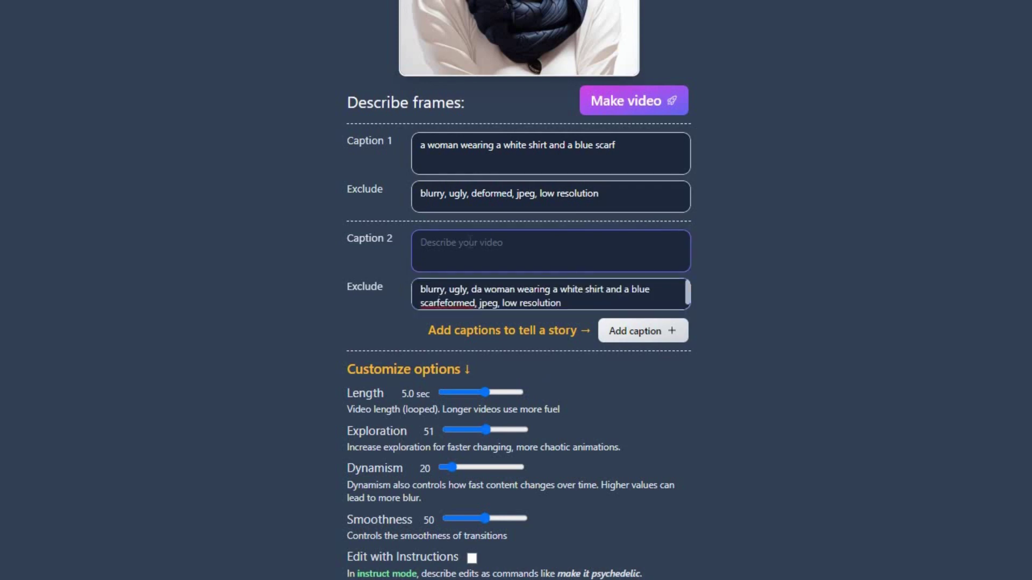
type("a woman wearing a white shirt and a blue scarf")
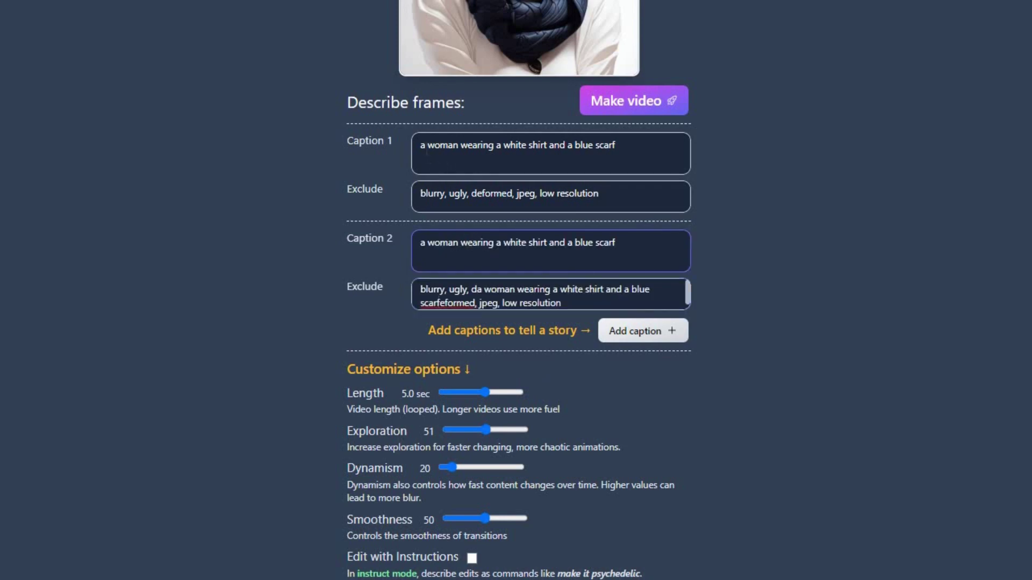
Step: Edit Caption 1 and insert '40 yerar old' into Caption 2
left_click(423, 153)
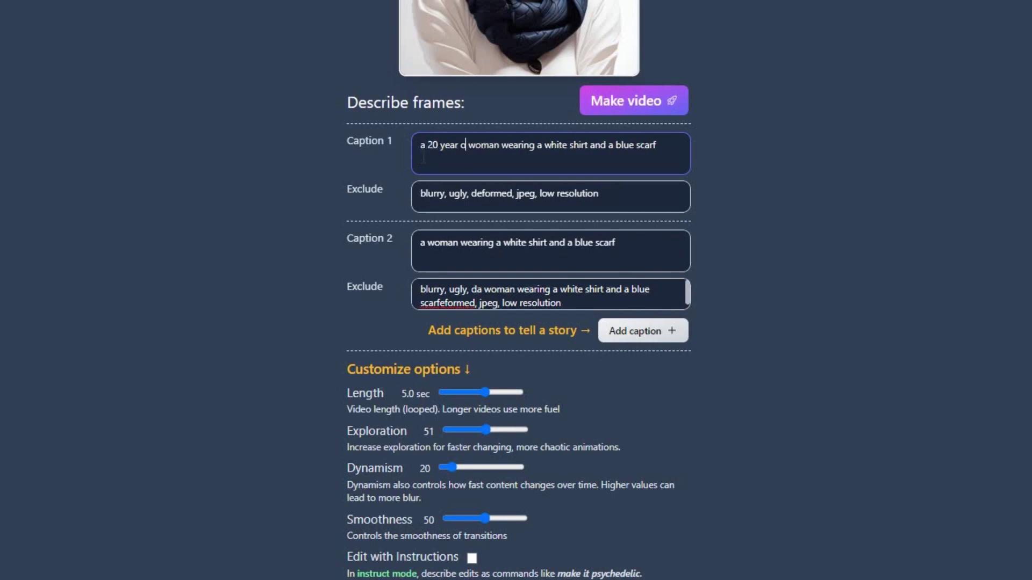
type("d")
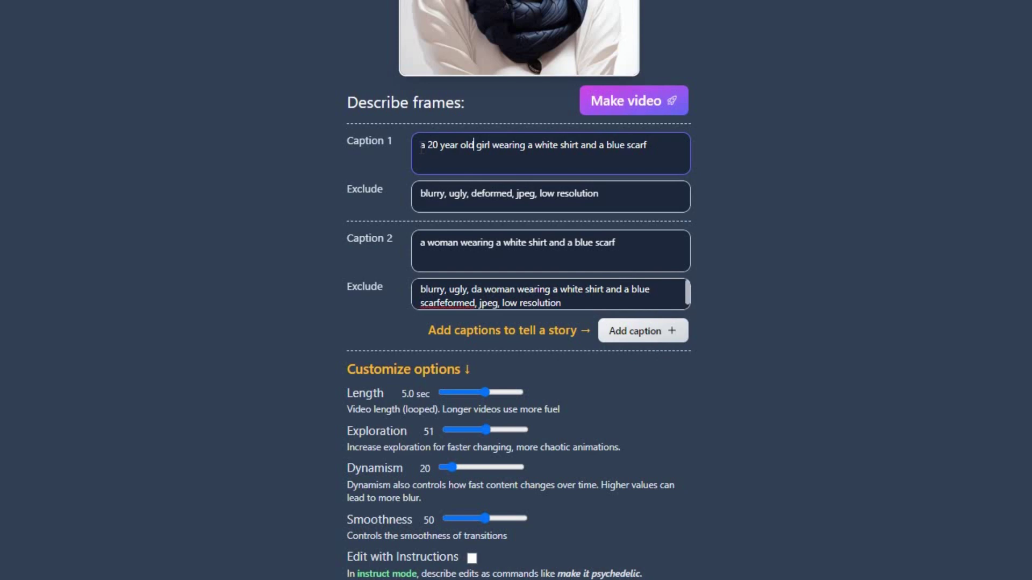
left_click_drag(421, 145, 603, 145)
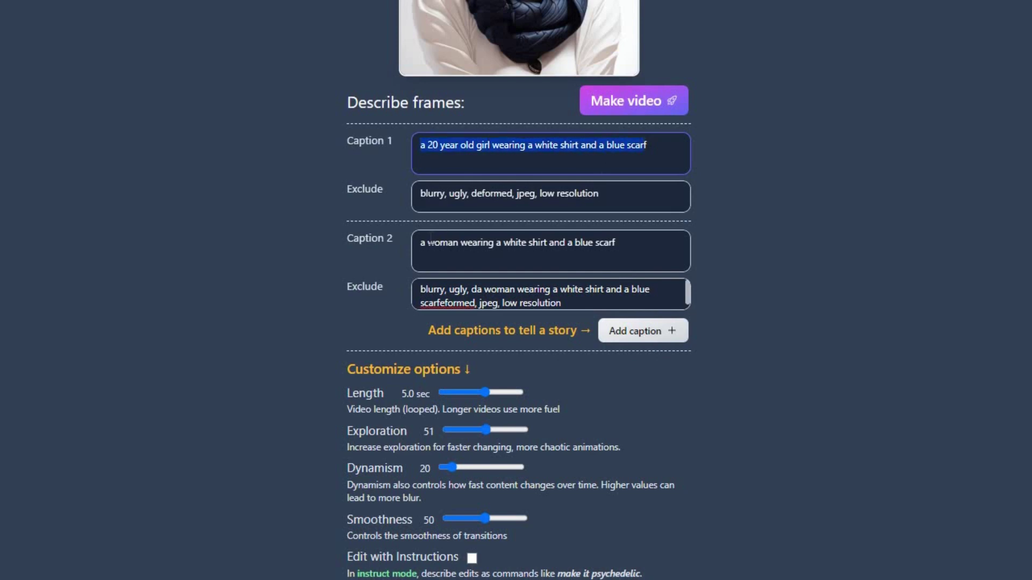
left_click(429, 247)
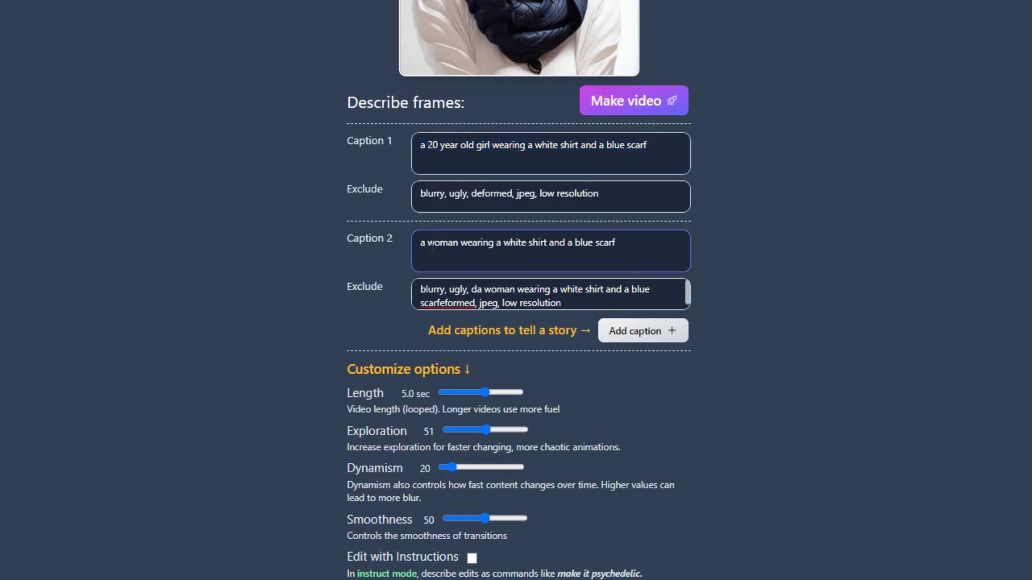
type("40 yer")
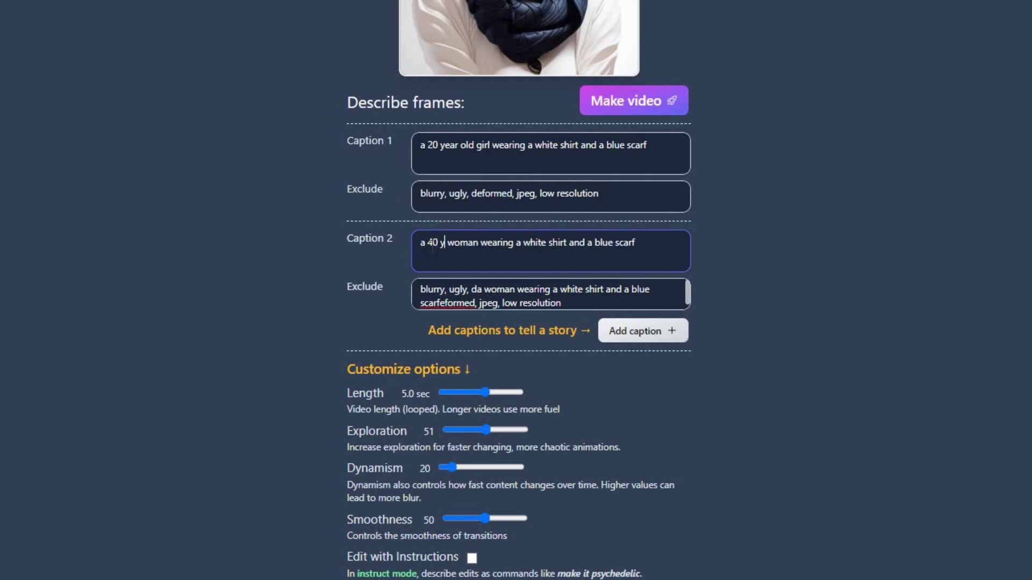
type("ar")
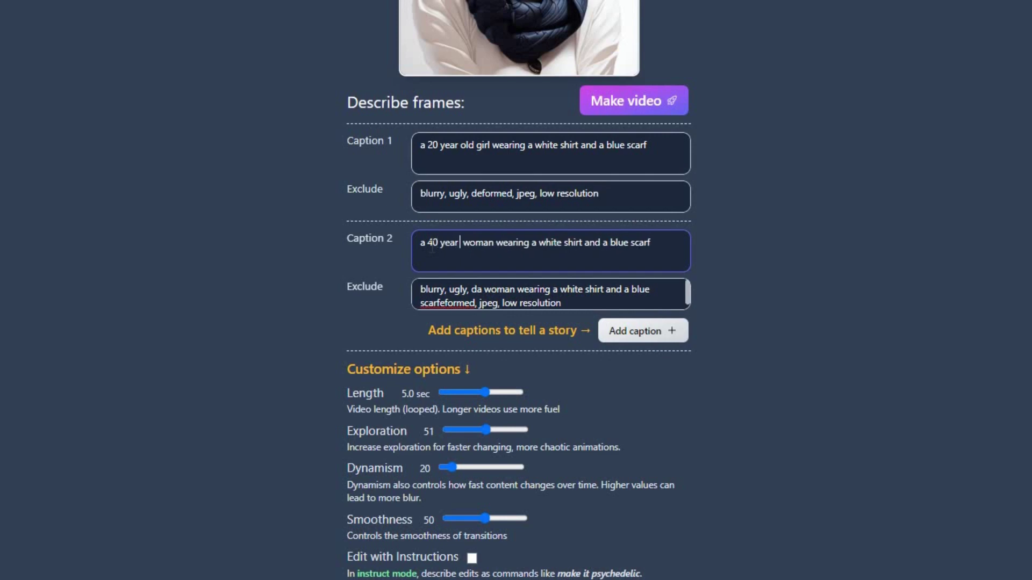
type(" old")
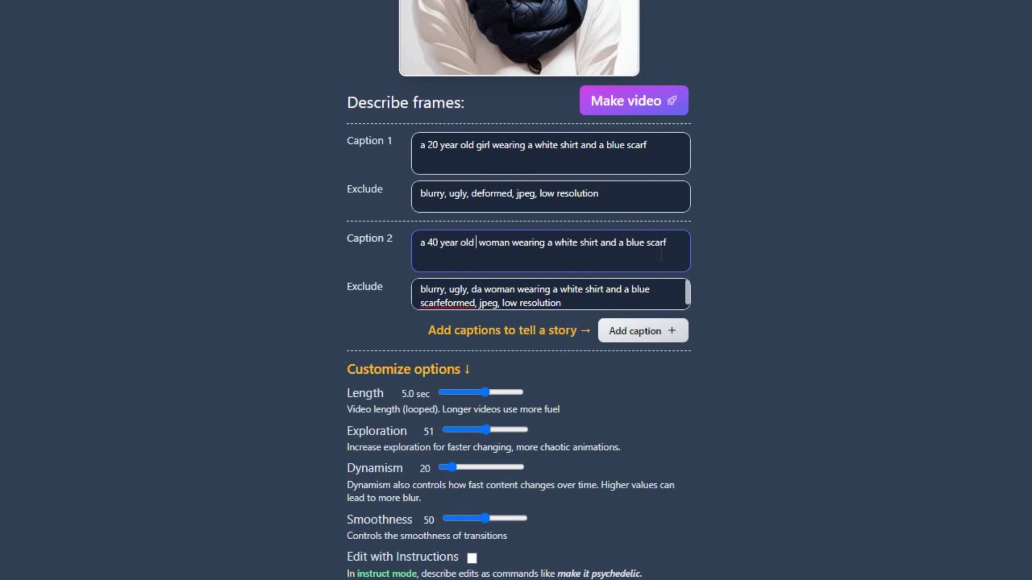
triple_click(525, 254)
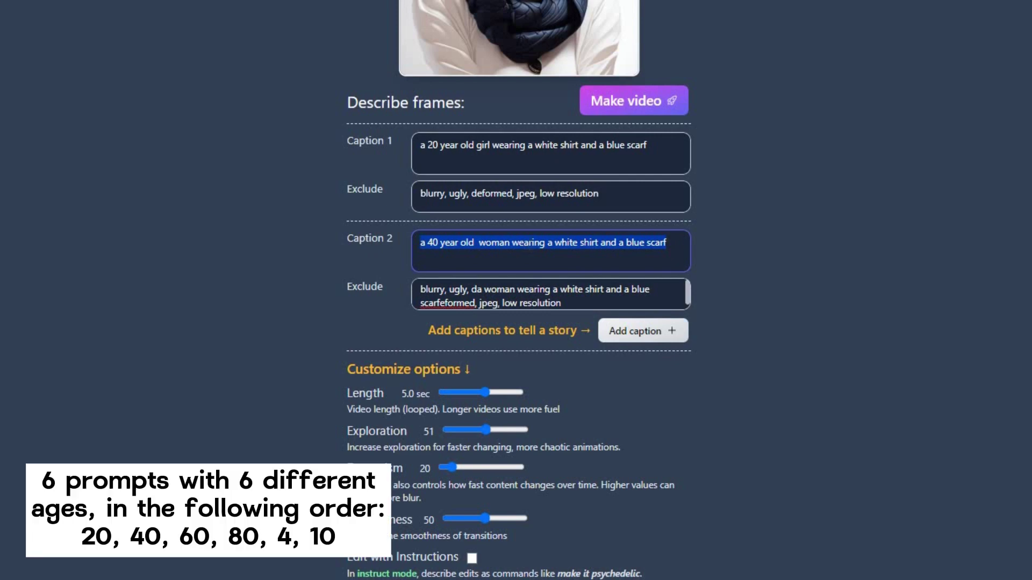
Step: Add another caption frame and review the caption list
left_click(652, 334)
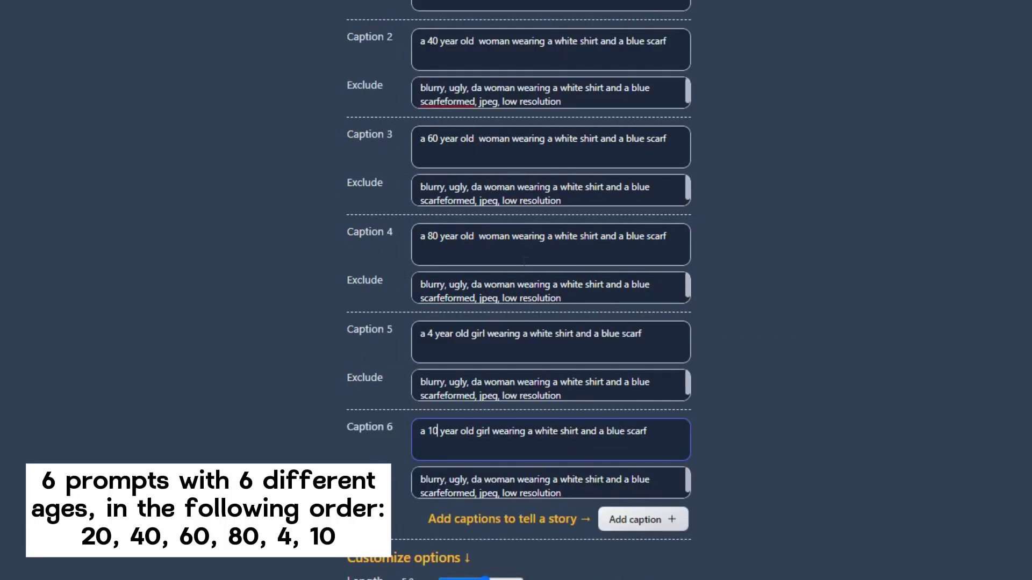
scroll(707, 232, "up", 2)
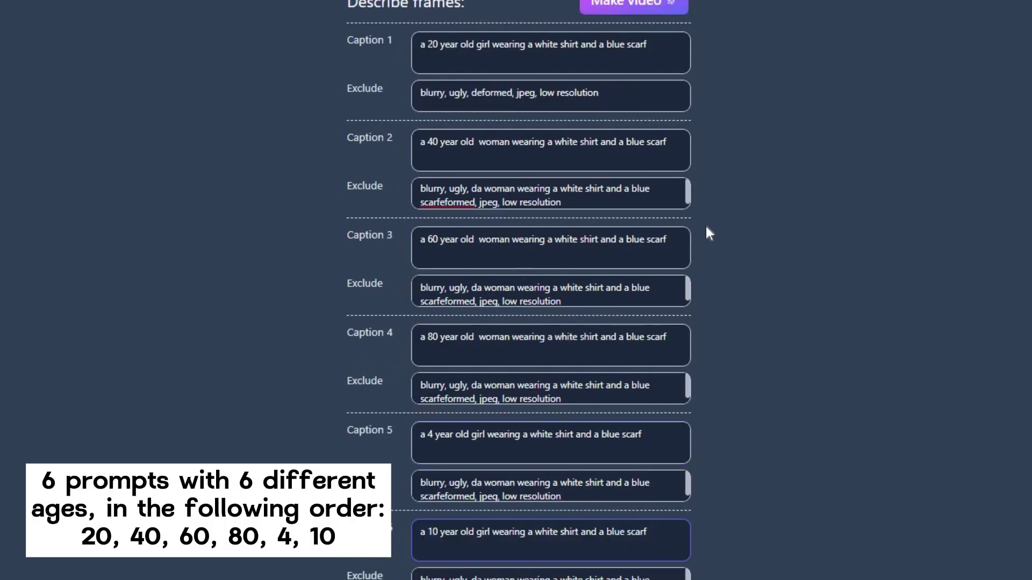
scroll(706, 226, "down", 3)
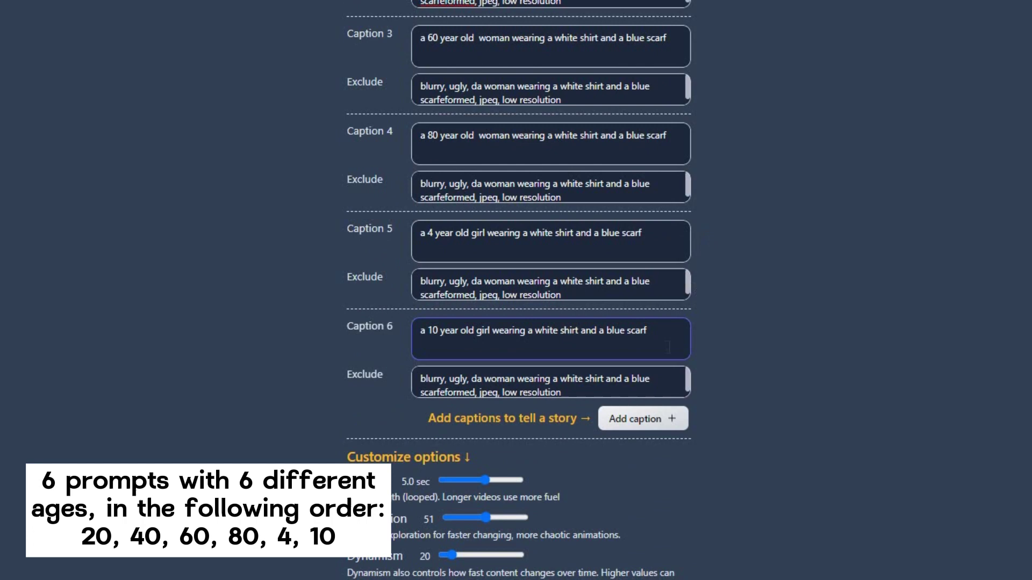
scroll(636, 417, "down", 3)
scroll(667, 342, "up", 10)
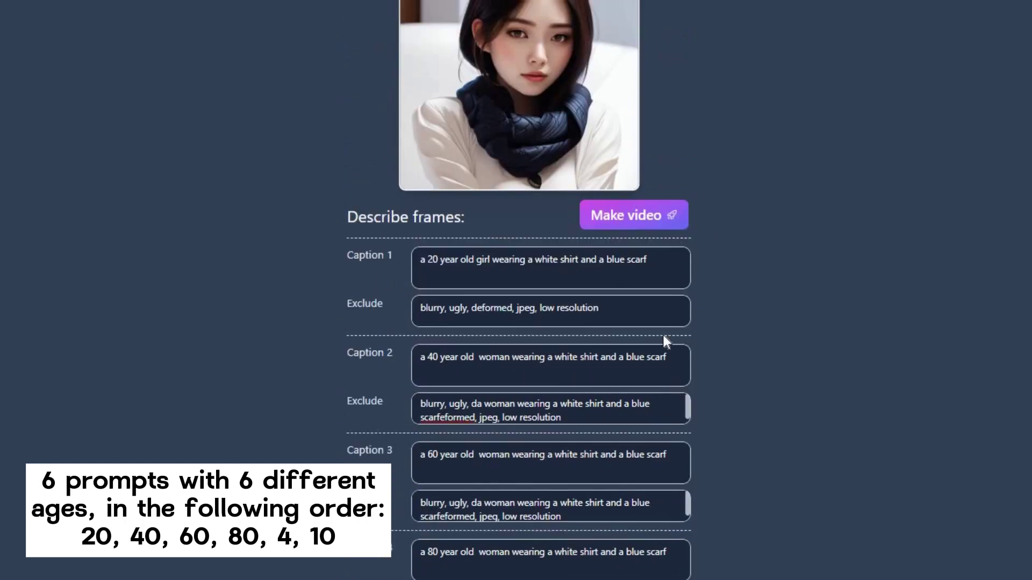
Step: Submit the six-caption video, then return to the community gallery
left_click(631, 226)
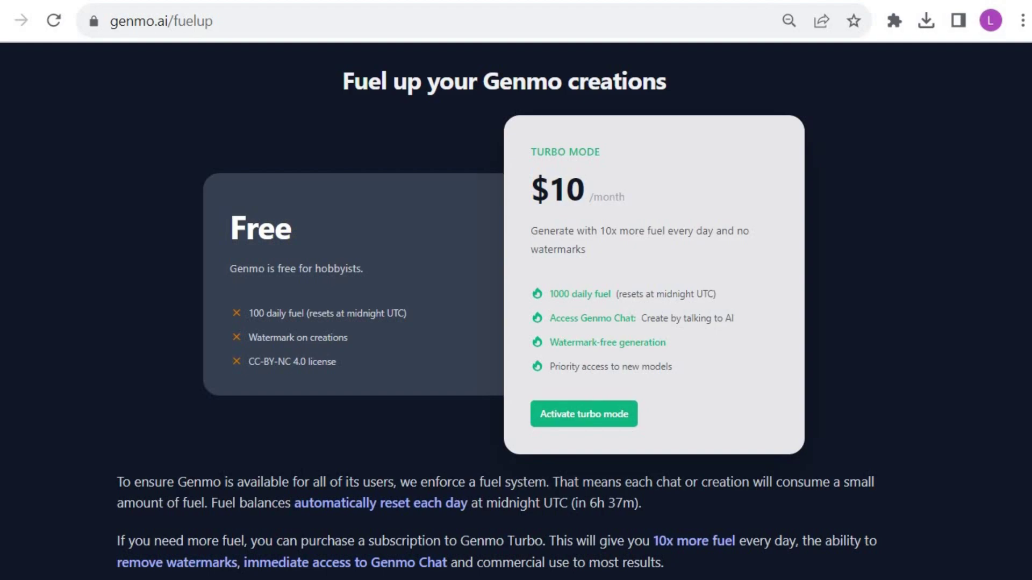
key("alt+Left")
scroll(995, 385, "down", 5)
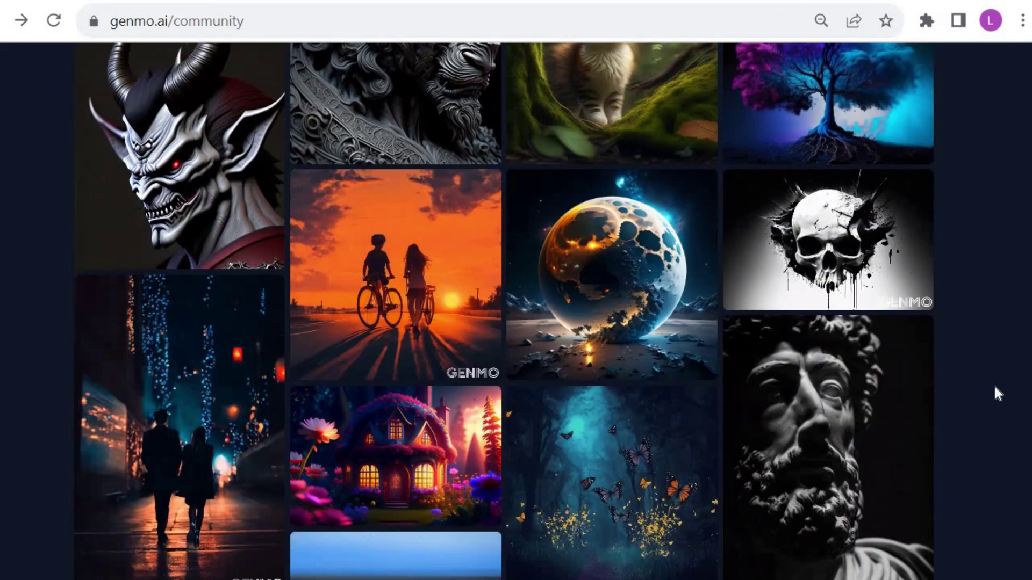
scroll(995, 385, "down", 8)
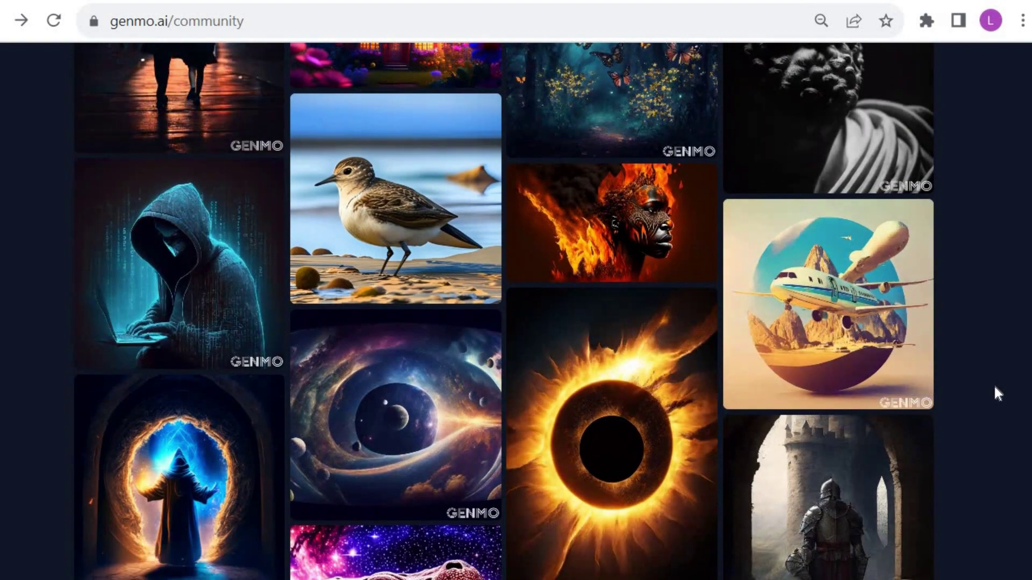
scroll(994, 384, "down", 5)
scroll(994, 385, "down", 4)
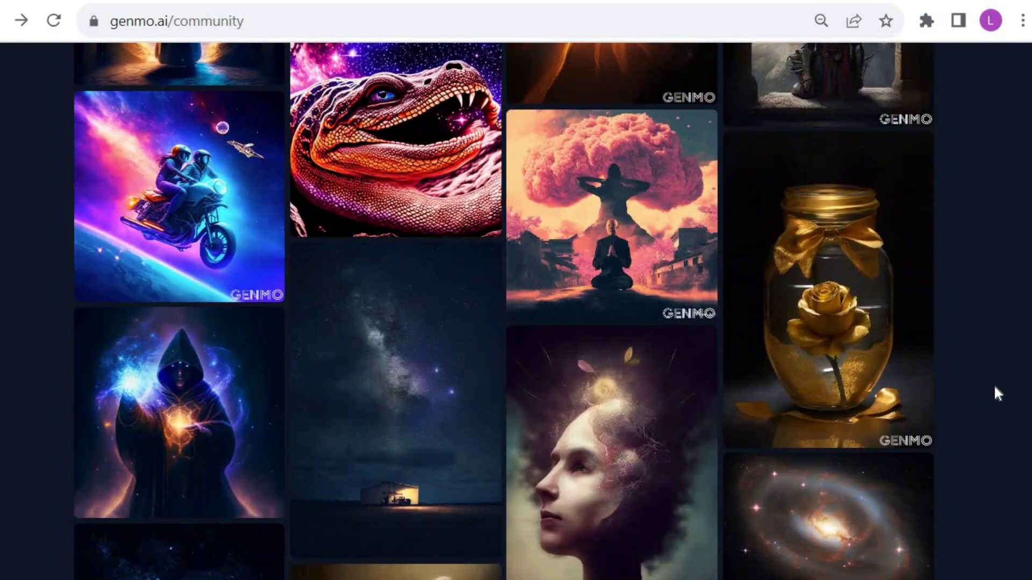
scroll(995, 385, "down", 4)
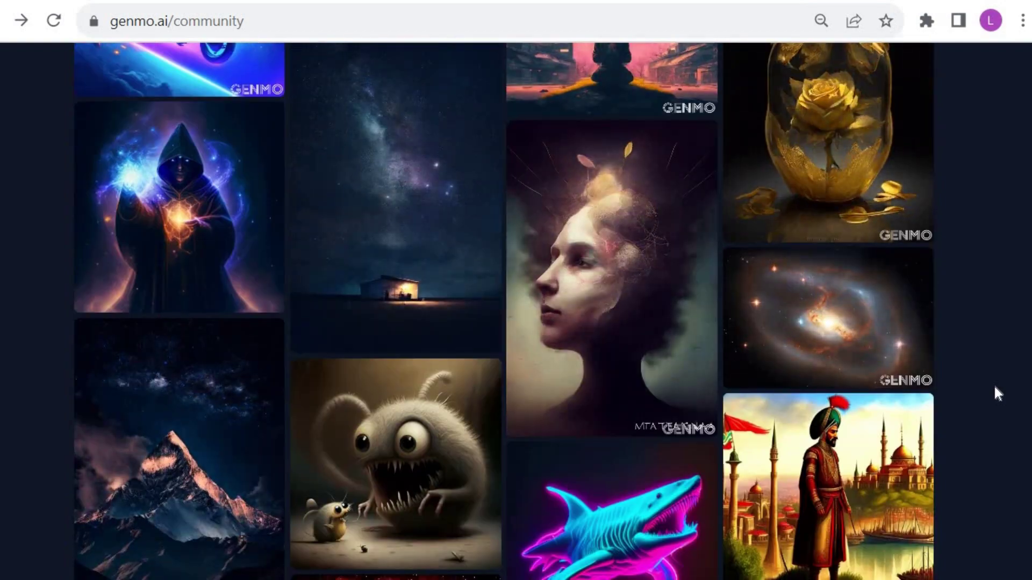
scroll(994, 385, "down", 5)
scroll(994, 384, "down", 4)
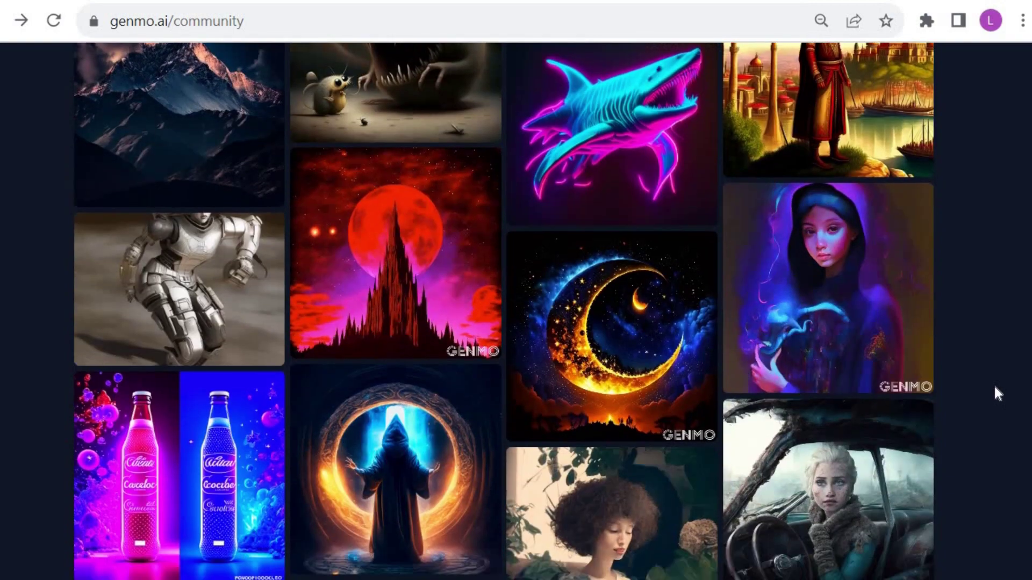
scroll(995, 385, "down", 5)
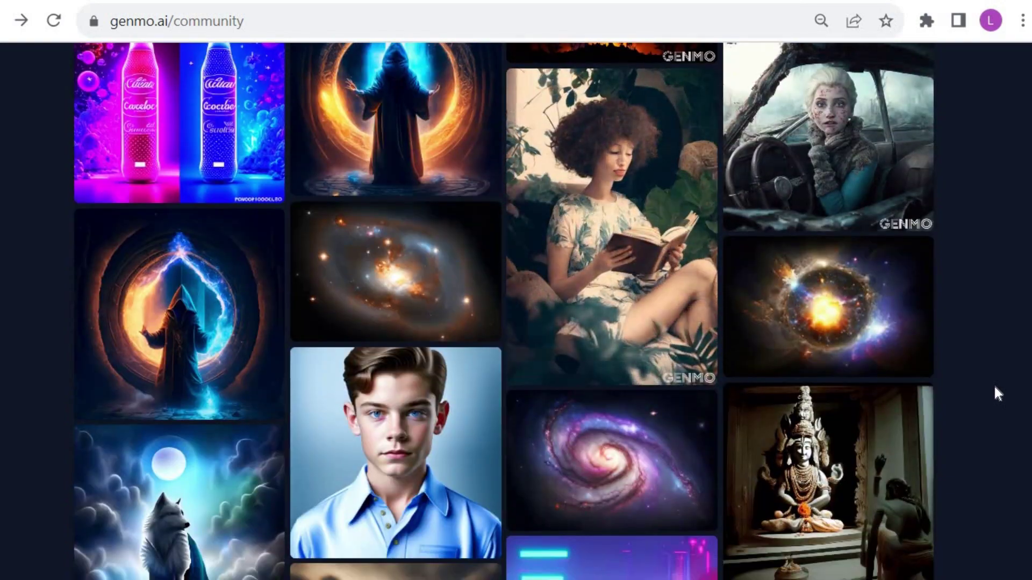
scroll(994, 385, "down", 5)
scroll(994, 385, "down", 2)
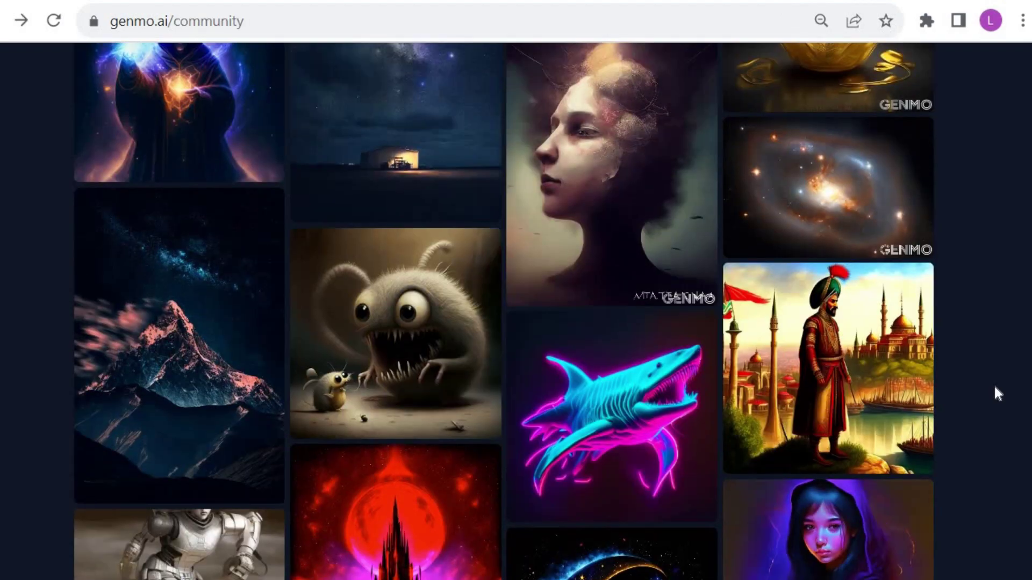
scroll(994, 384, "up", 5)
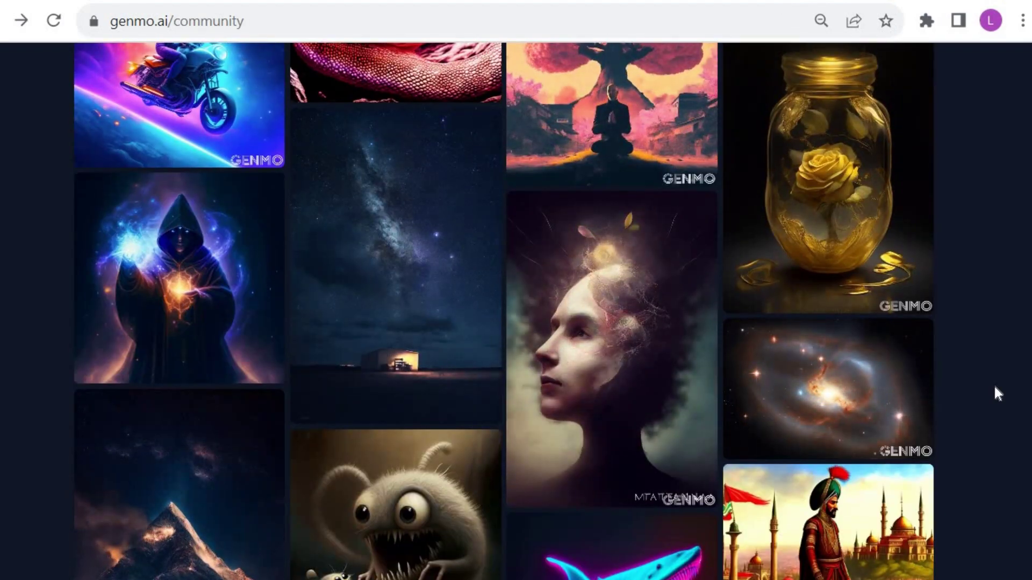
scroll(995, 385, "up", 2)
scroll(995, 385, "up", 4)
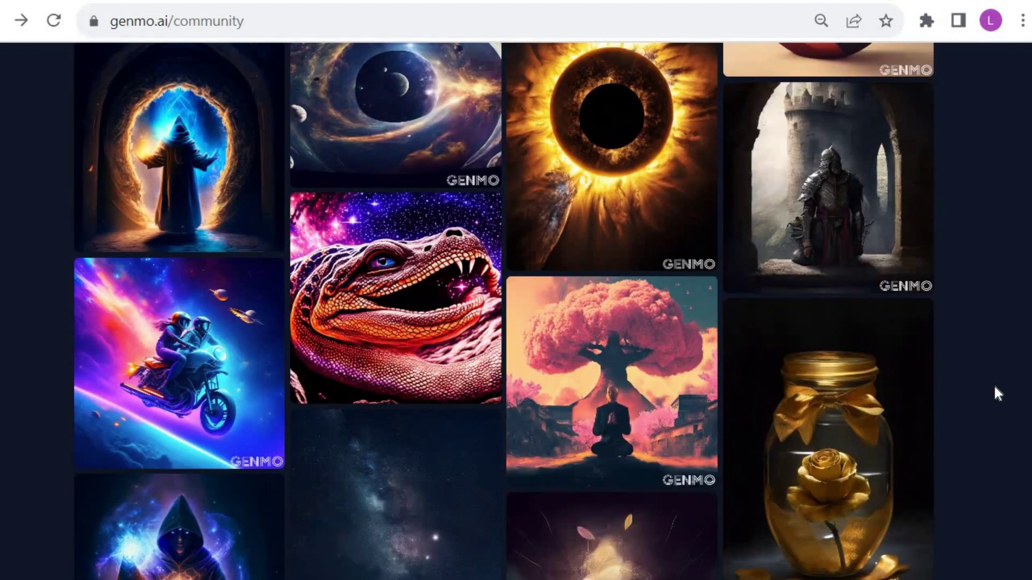
scroll(994, 384, "up", 2)
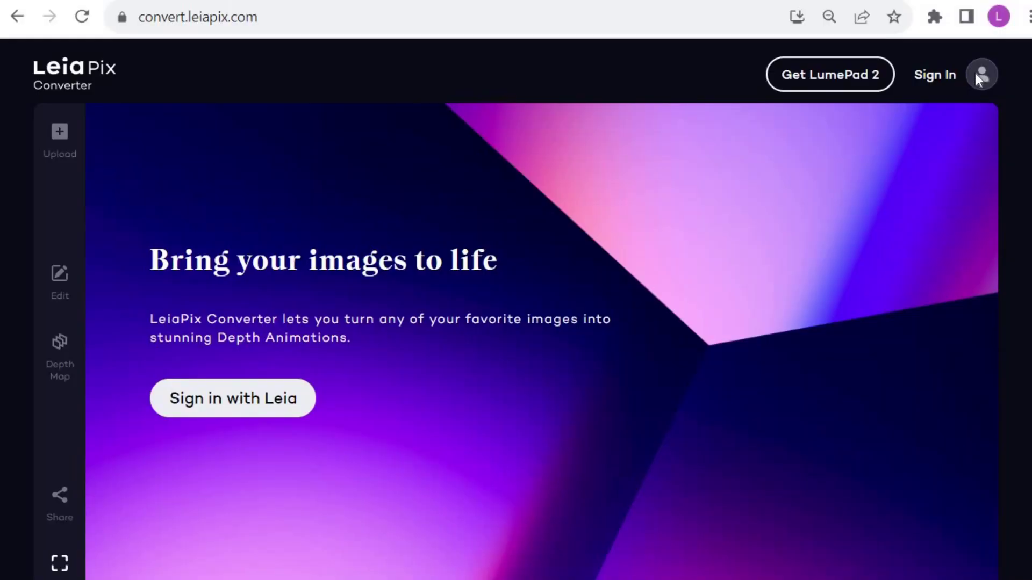
Step: Sign in to LeiaPix Converter with a Google account
left_click(944, 78)
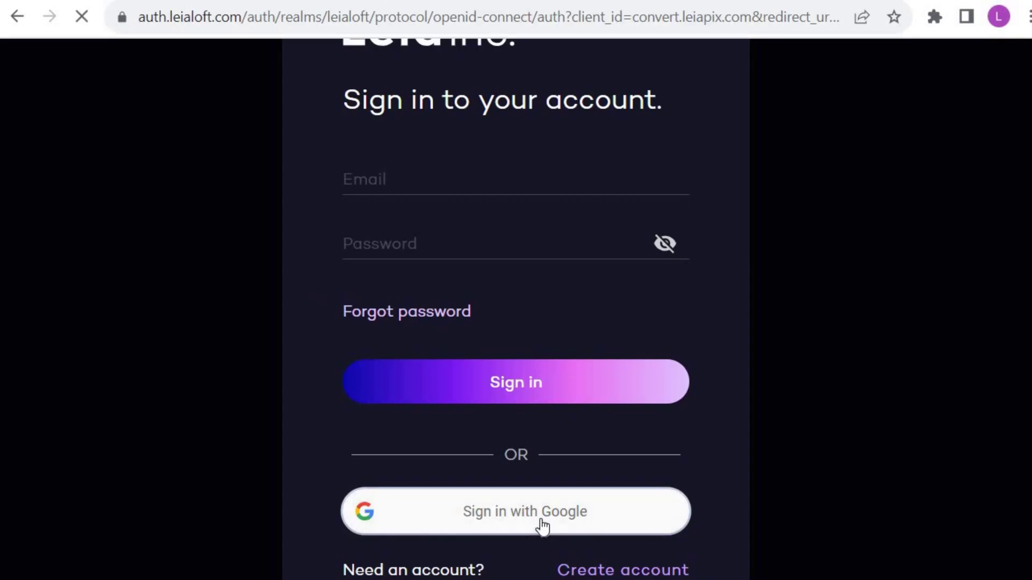
left_click(542, 524)
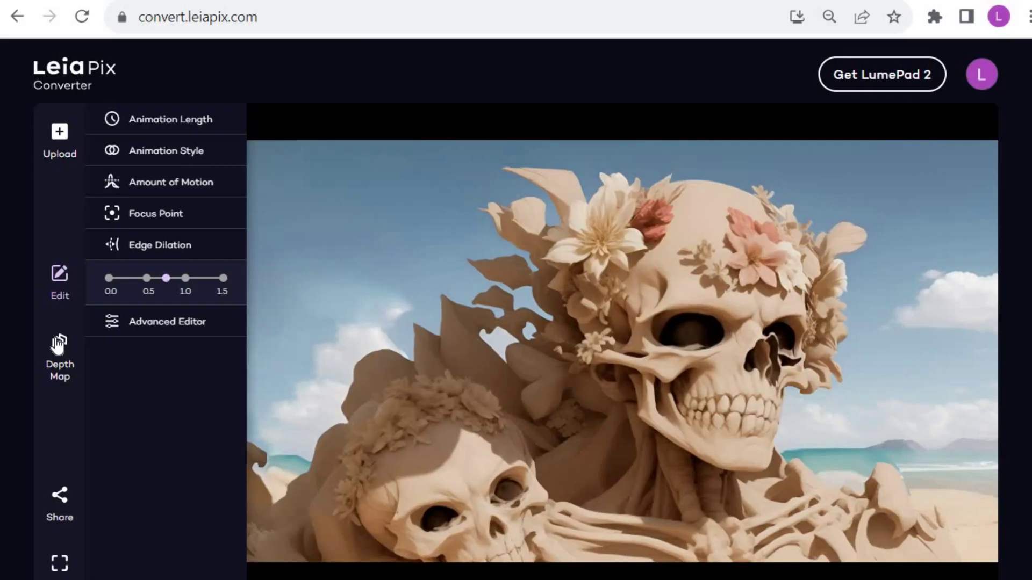
Step: Open the advanced amplitude and phase settings and set Phase-Y to its second step
left_click(60, 357)
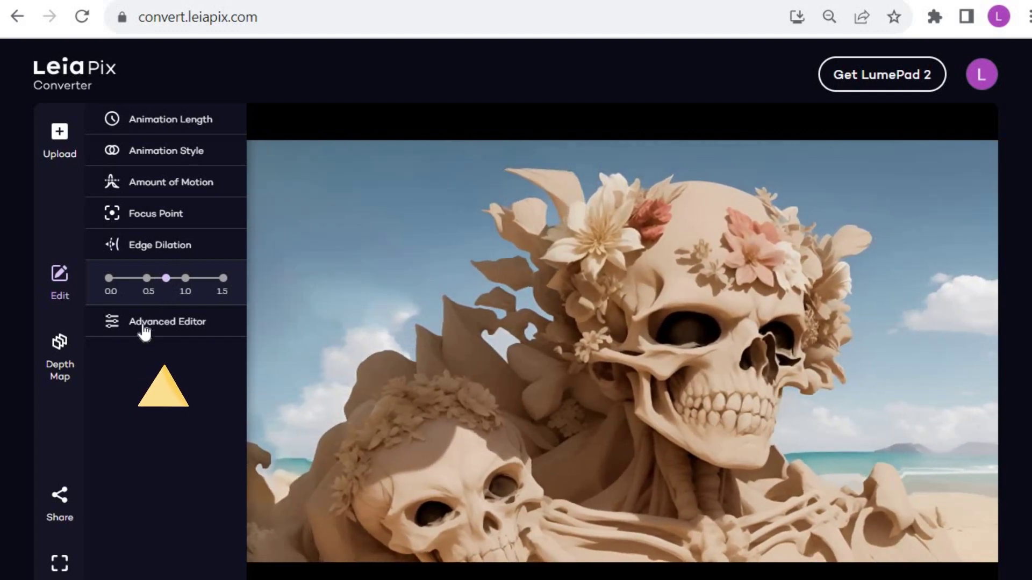
left_click(143, 325)
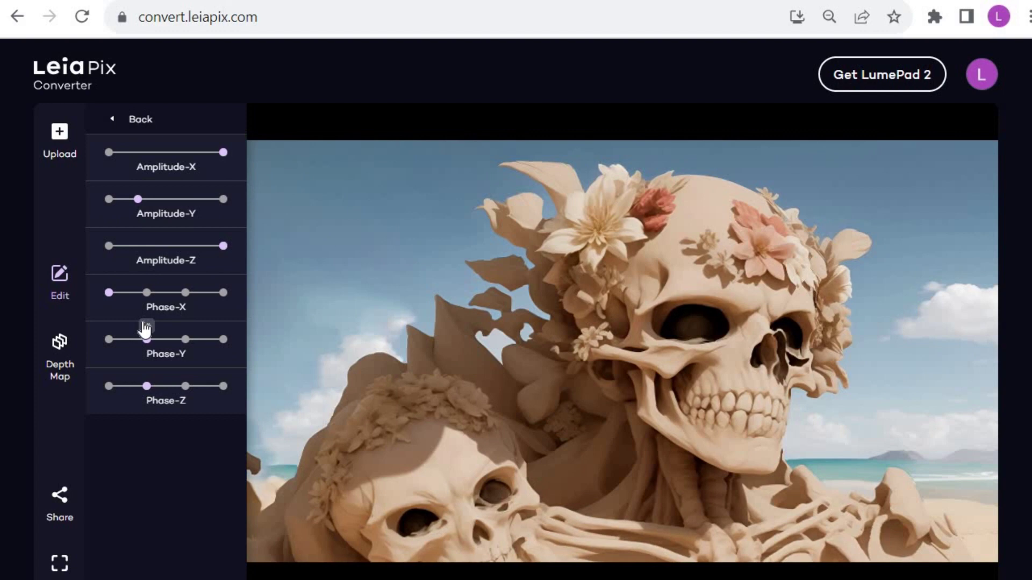
left_click(146, 338)
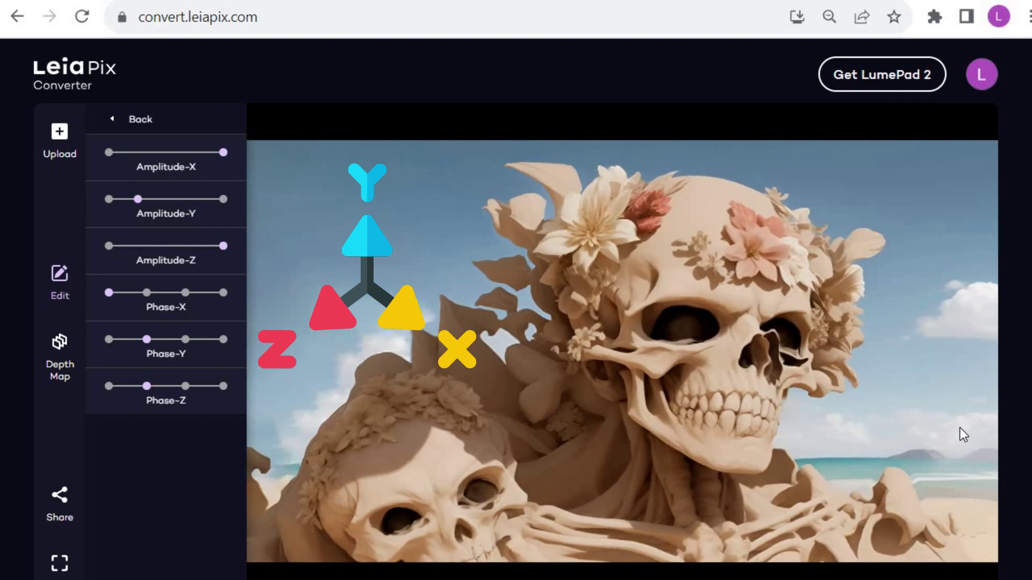
Step: Zero all amplitudes, then set Amplitude-X to about 0.94 and Amplitude-Y to mid-range
left_click(111, 153)
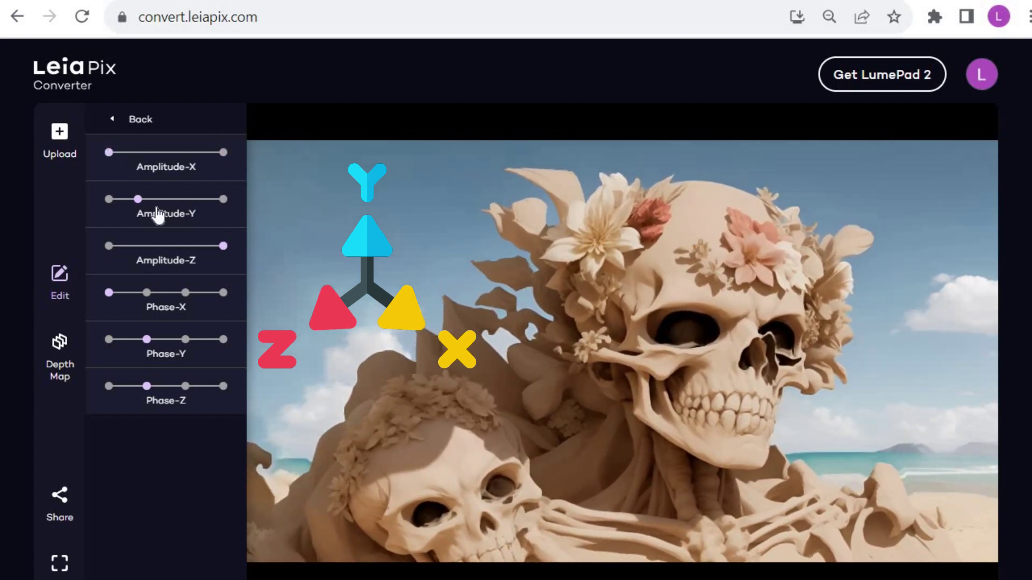
left_click(109, 198)
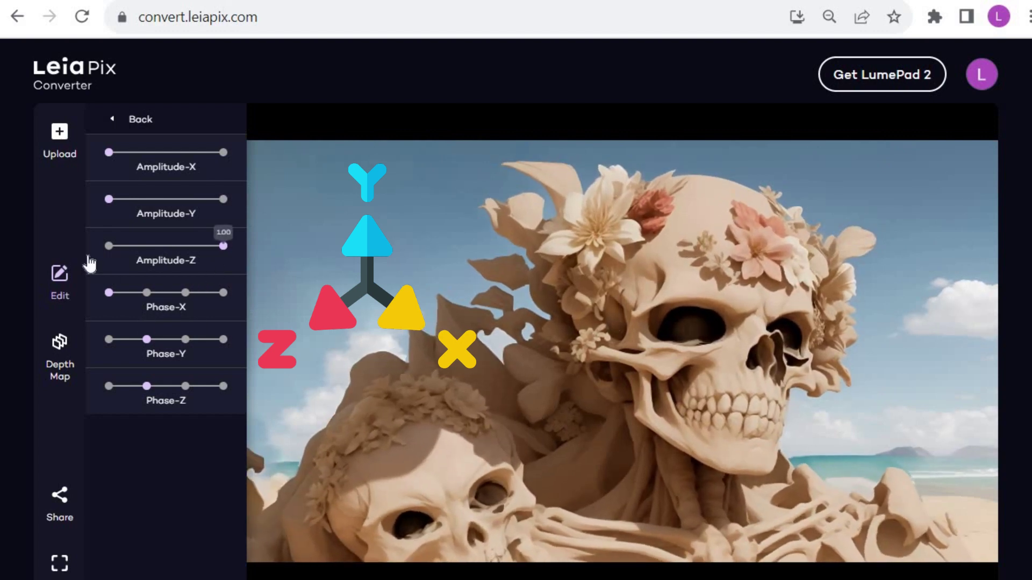
left_click(108, 246)
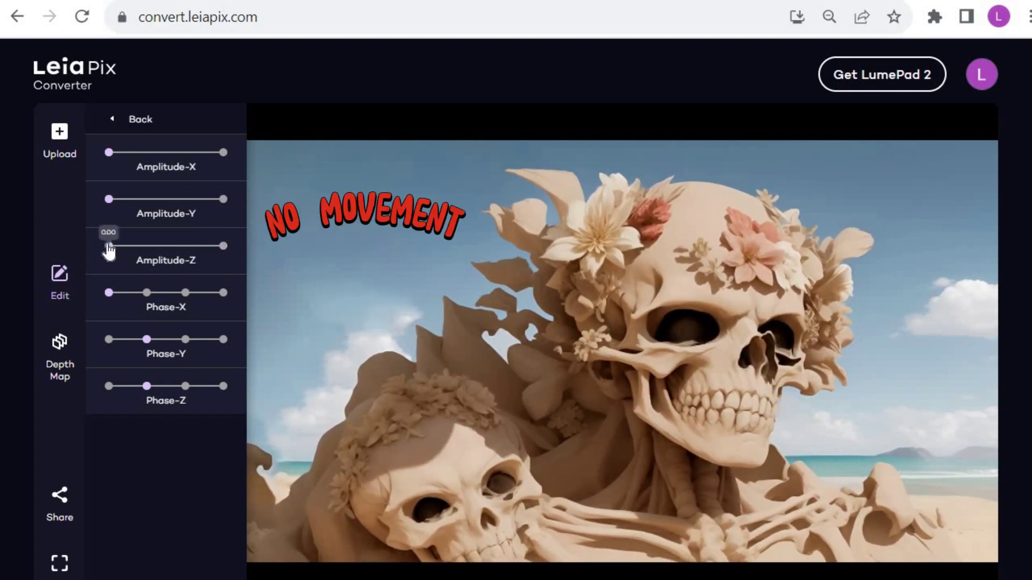
left_click(216, 152)
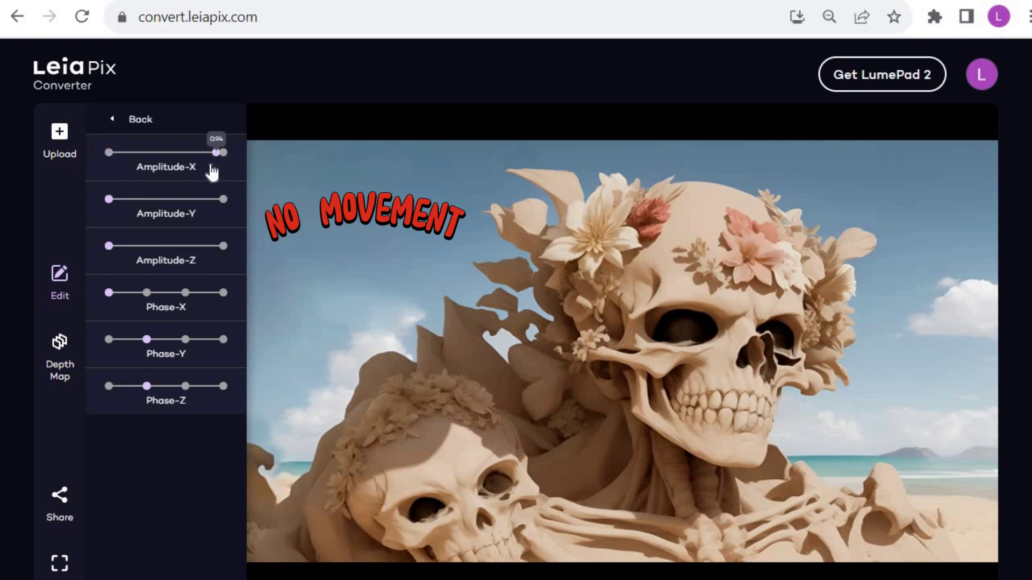
left_click(171, 200)
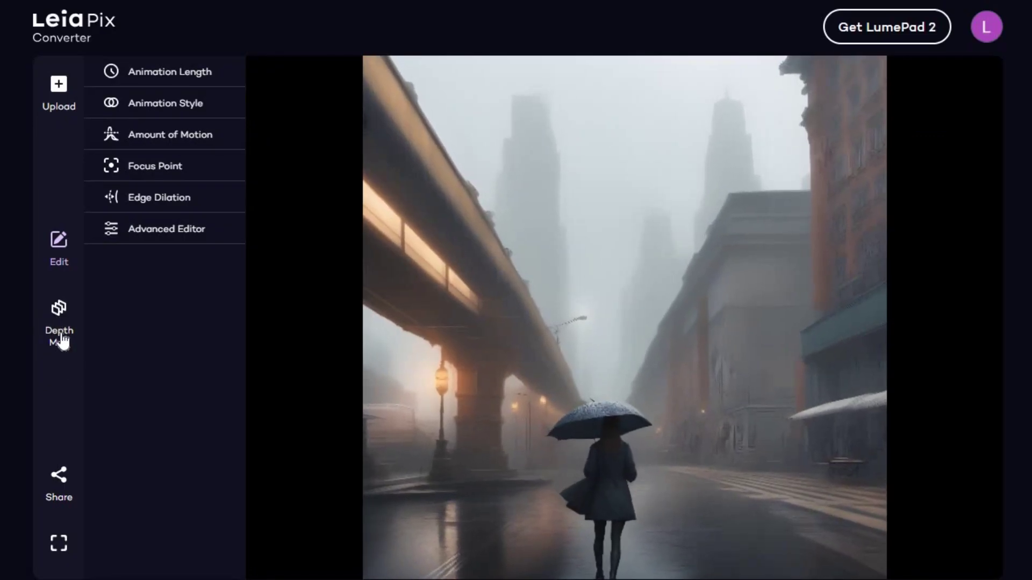
Step: Paint the umbrella darker on the depth map so it recedes, then preview the colour result
left_click(60, 337)
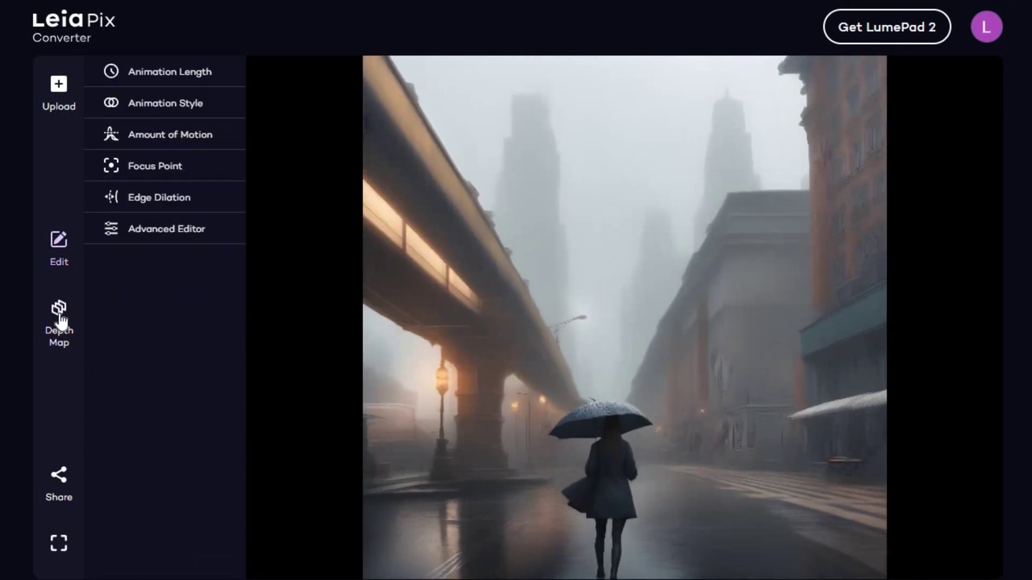
left_click(60, 321)
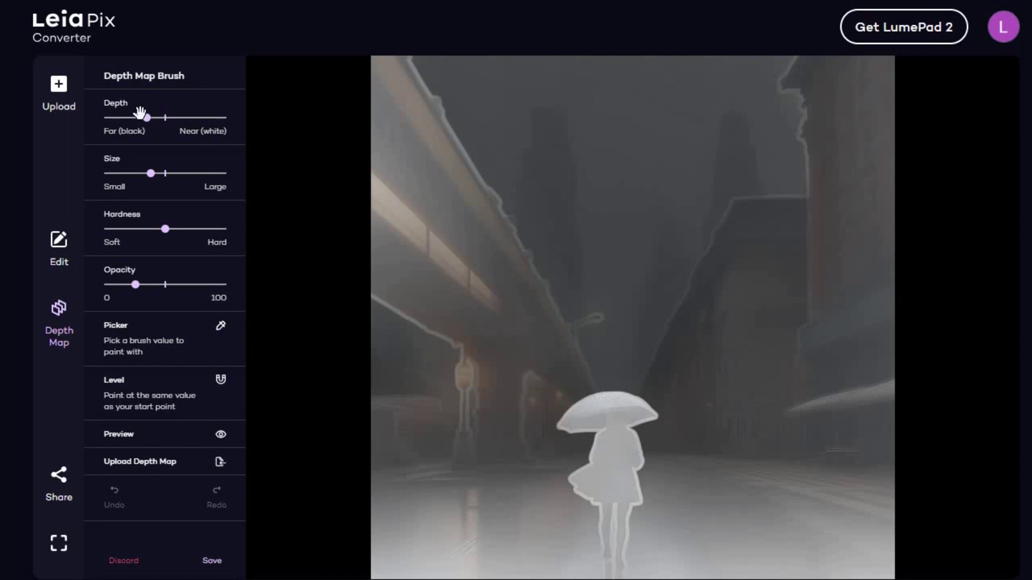
mouse_move(570, 412)
left_mouse_down()
mouse_move(635, 405)
mouse_move(551, 417)
mouse_move(647, 409)
mouse_move(660, 417)
left_mouse_up()
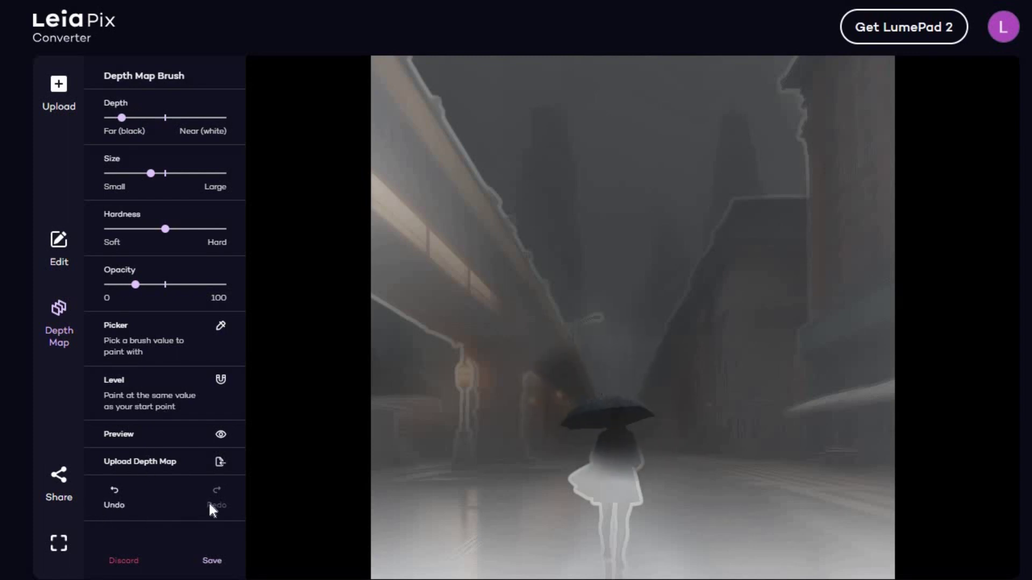
left_click(222, 435)
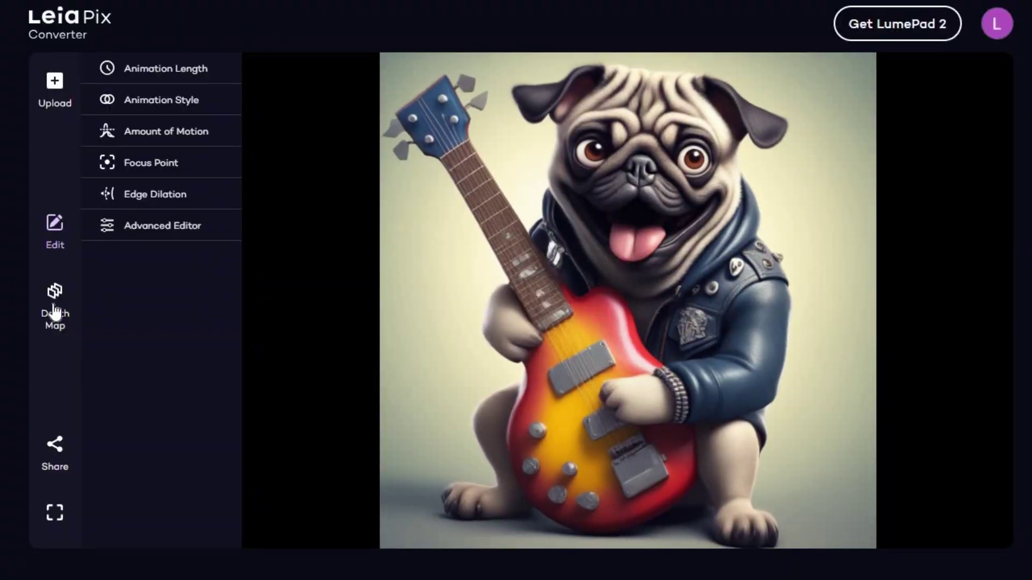
Step: Paint the pug's paw darker on the depth map and preview the colour result
left_click(53, 309)
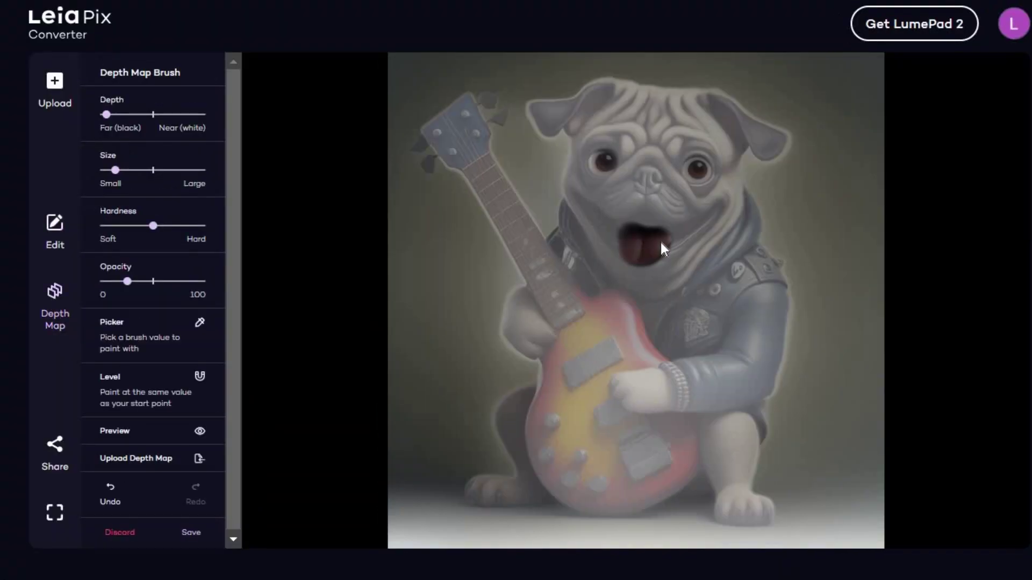
left_click_drag(623, 388, 657, 379)
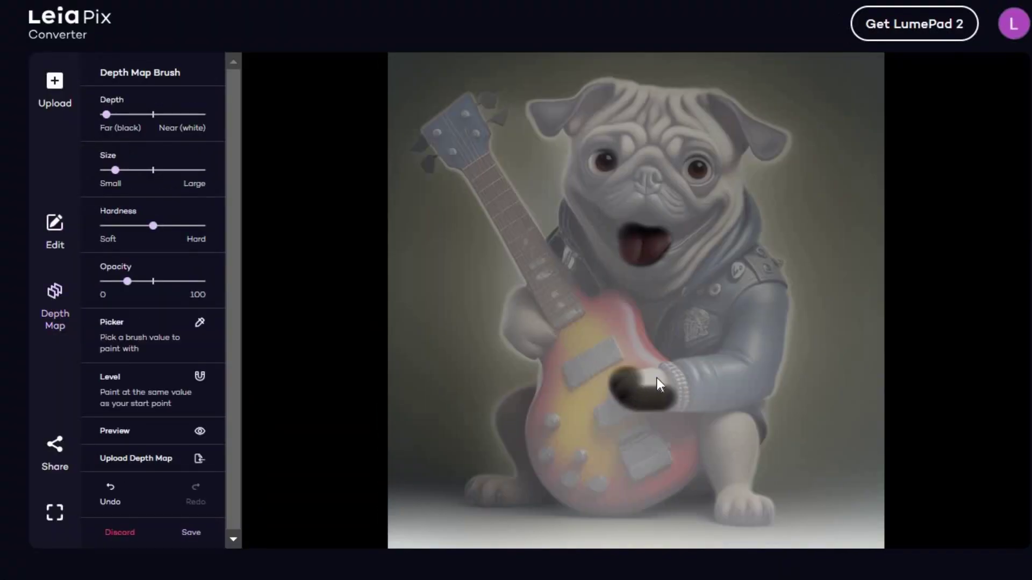
left_click(199, 432)
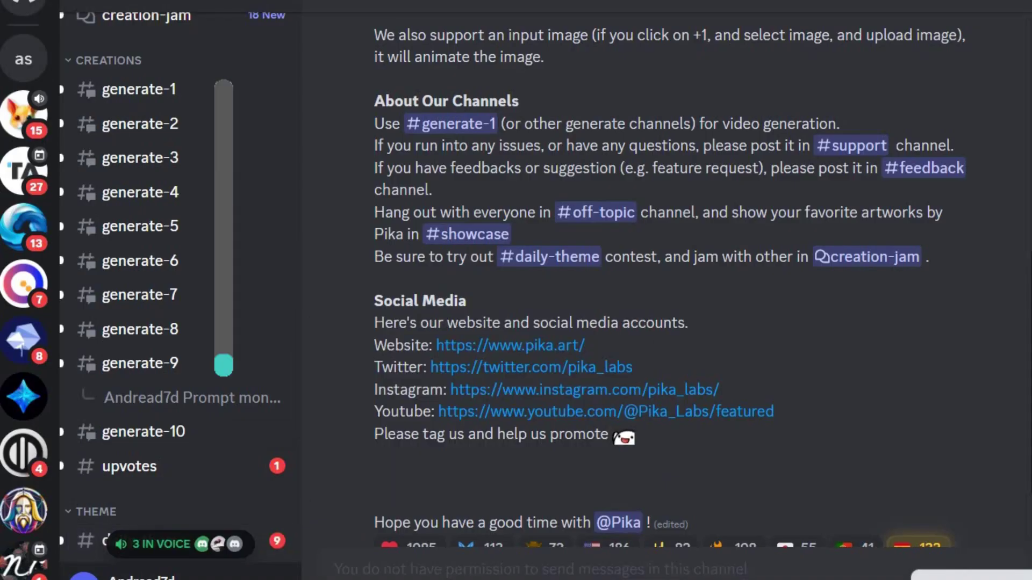
Step: In the generate-6 channel, start a Pika /create command with the prompt 'girl smiling'
left_click(140, 261)
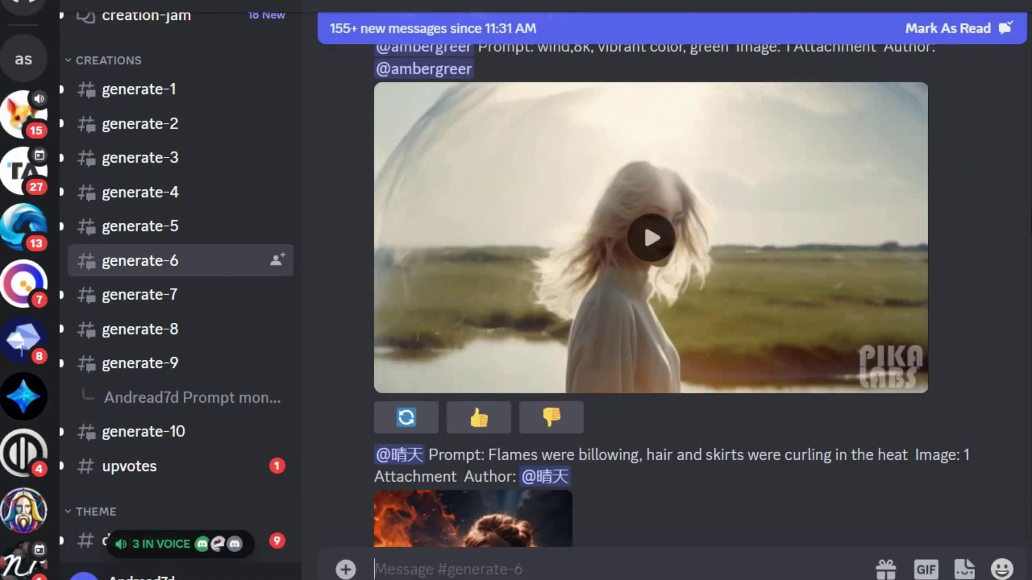
type("/")
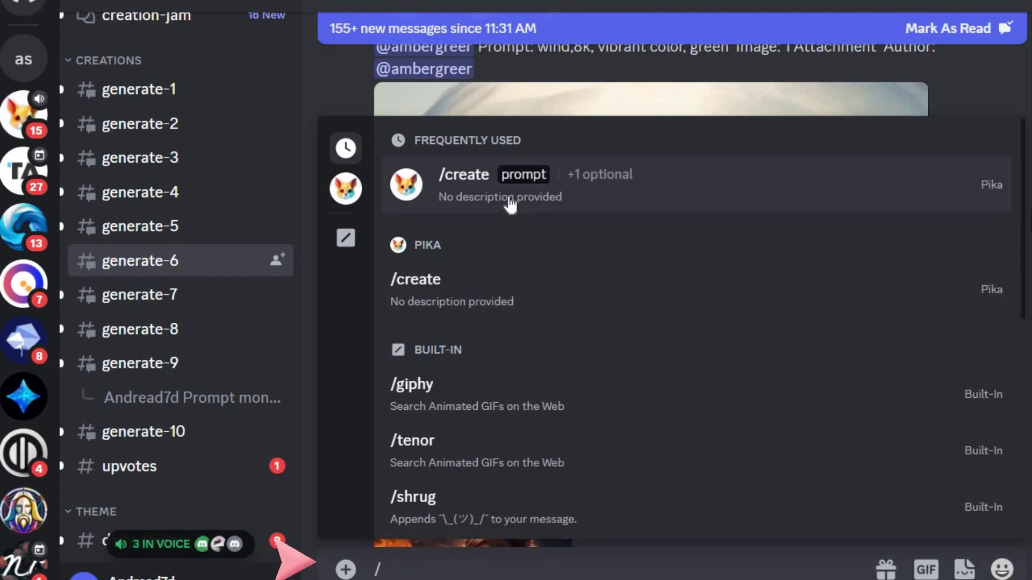
left_click(510, 204)
type("girl smiling")
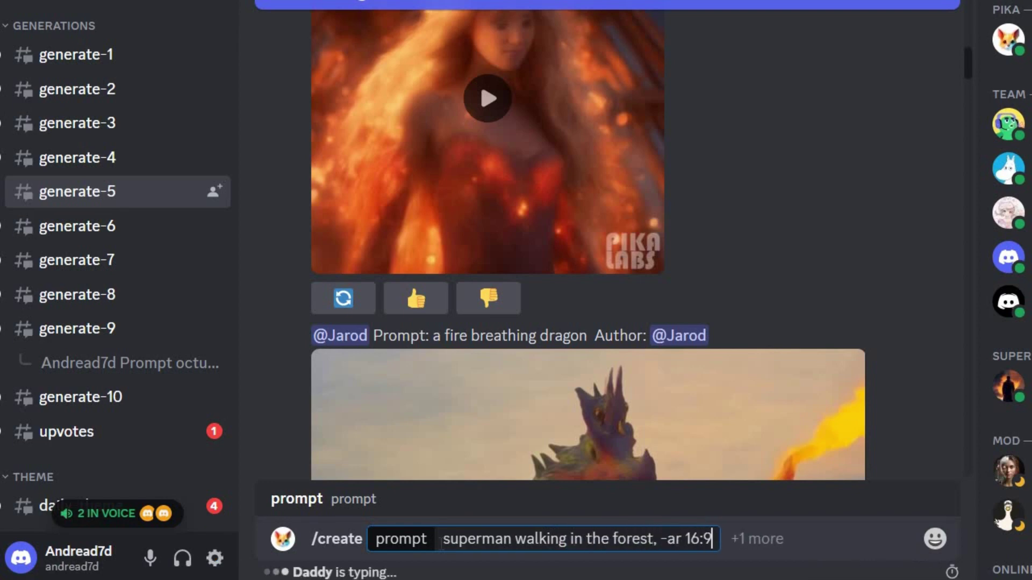
Step: Send the 'superman walking in the forest, -ar 16:9' prompt and scroll down to Pika's 3-second video
key("Return")
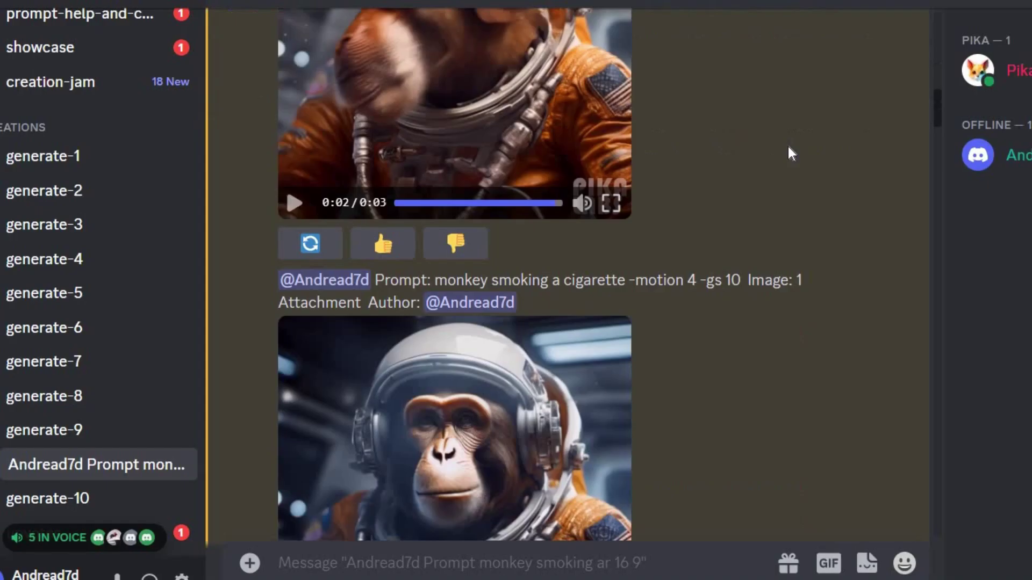
scroll(789, 148, "down", 5)
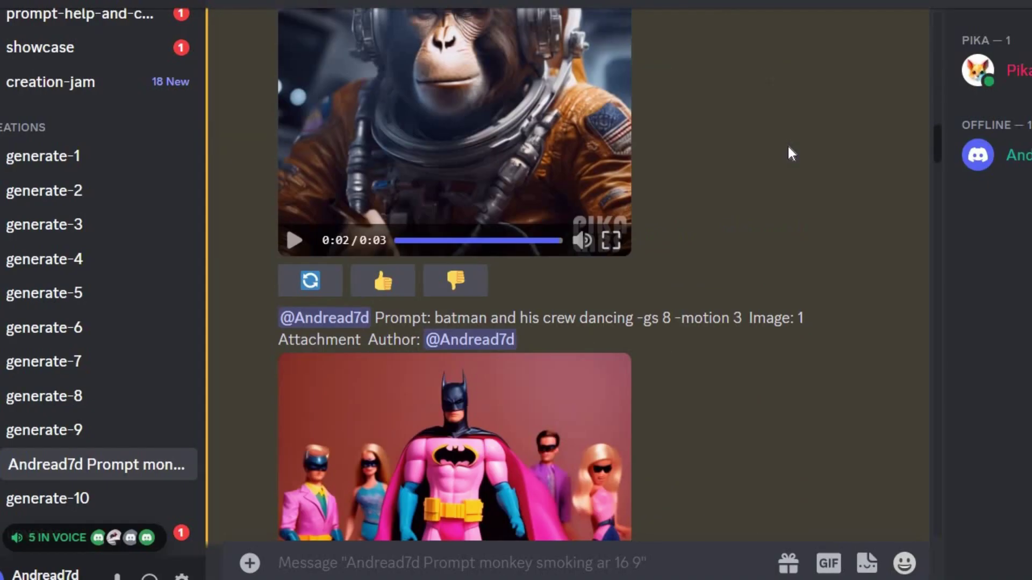
scroll(788, 145, "down", 15)
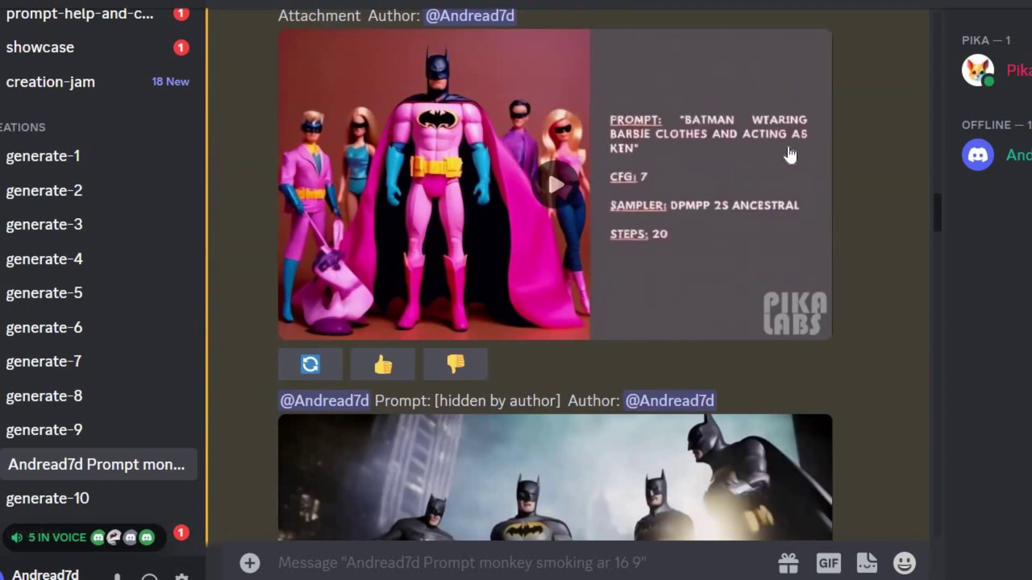
scroll(788, 146, "down", 12)
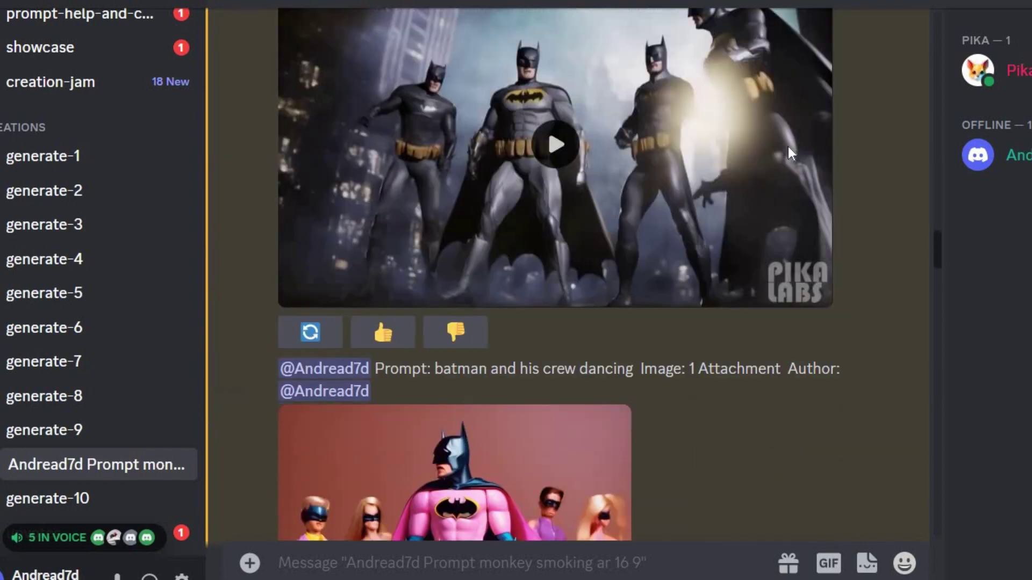
scroll(788, 154, "down", 10)
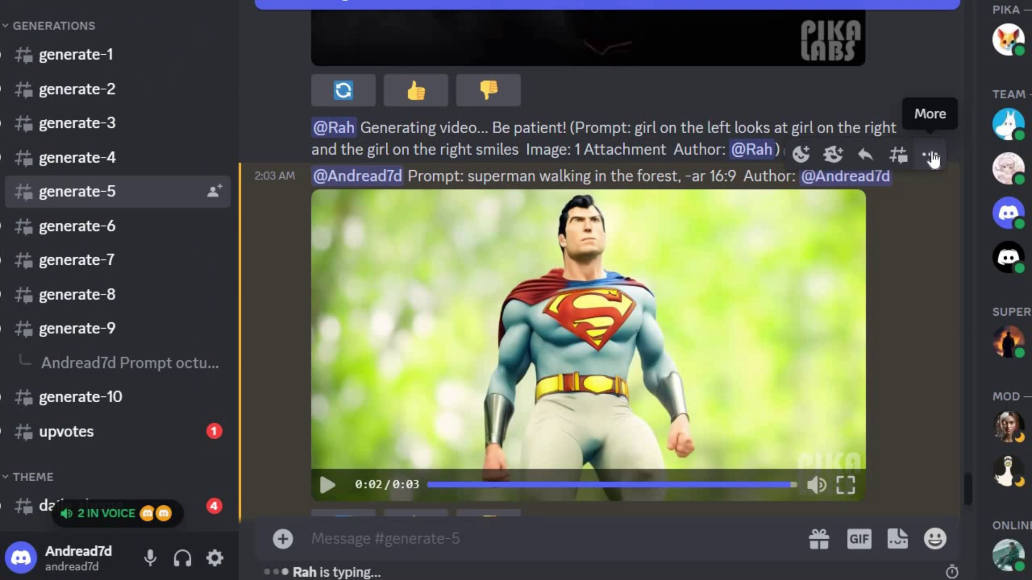
Step: Start a thread from the superman video message and post 'hi' in it
left_click(931, 157)
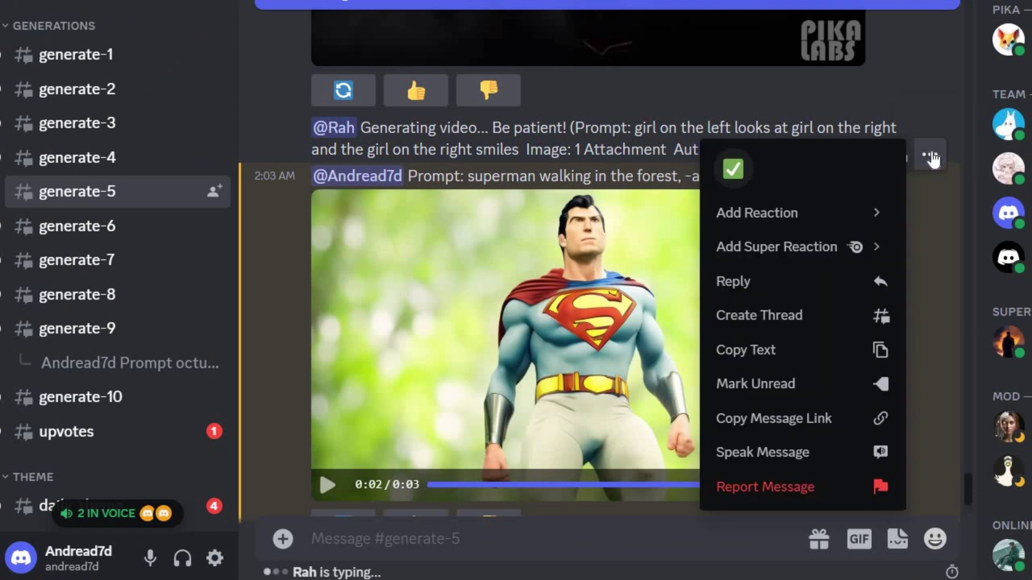
left_click(786, 318)
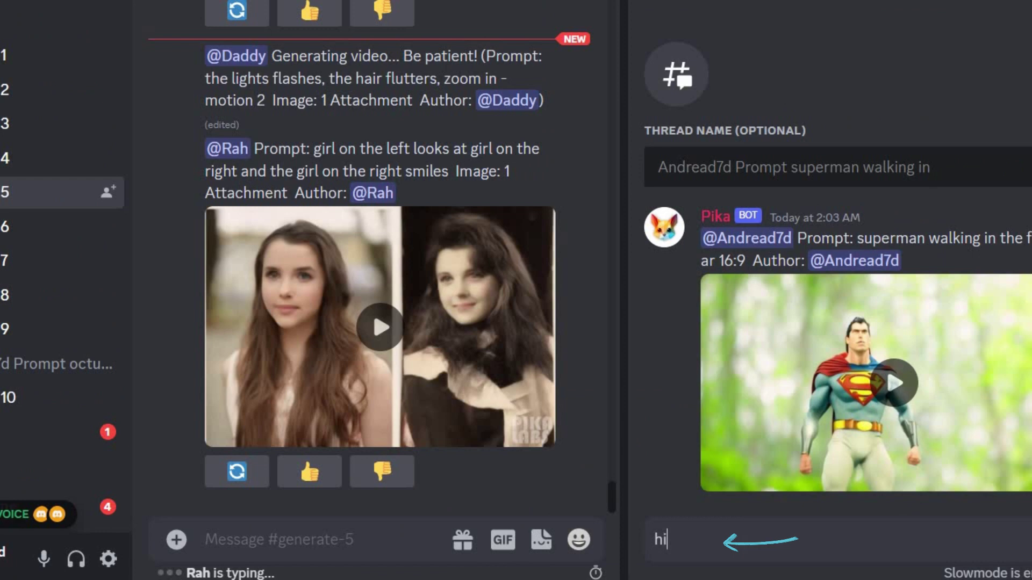
type("hi")
key("Return")
Step: Open the thread in full view and play the crashing-waves sandcastle video
left_click(962, 23)
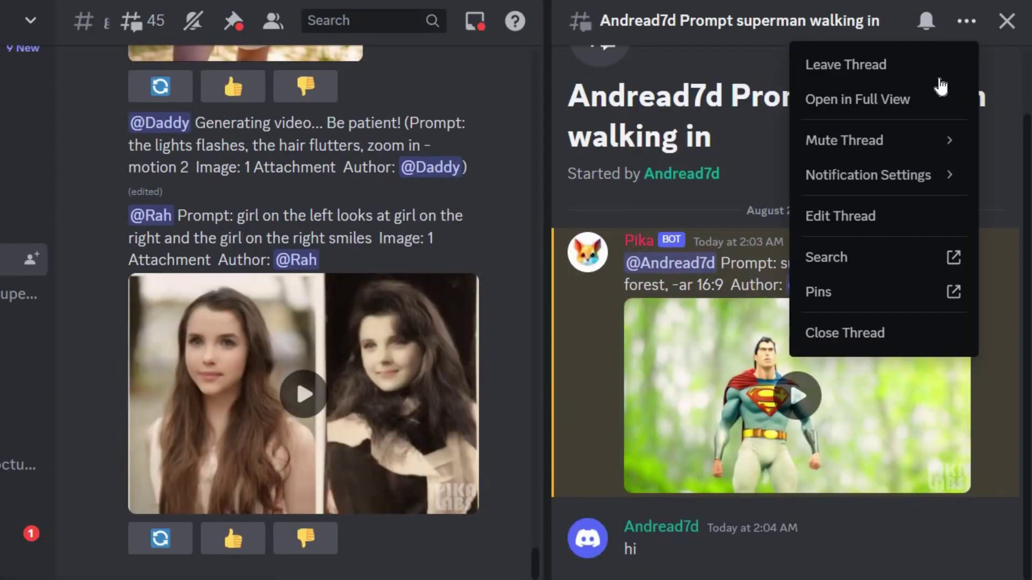
left_click(911, 99)
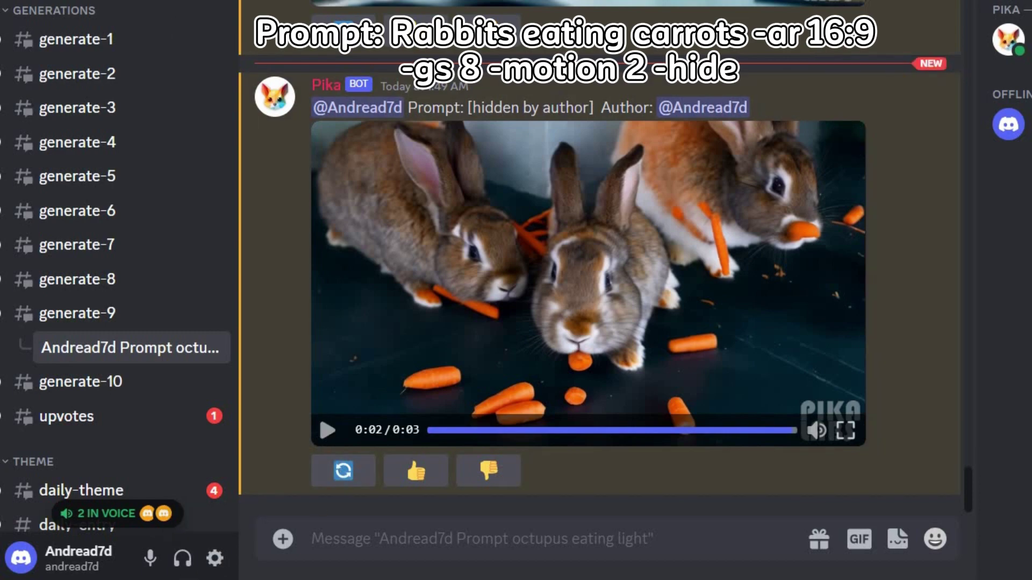
left_click(208, 421)
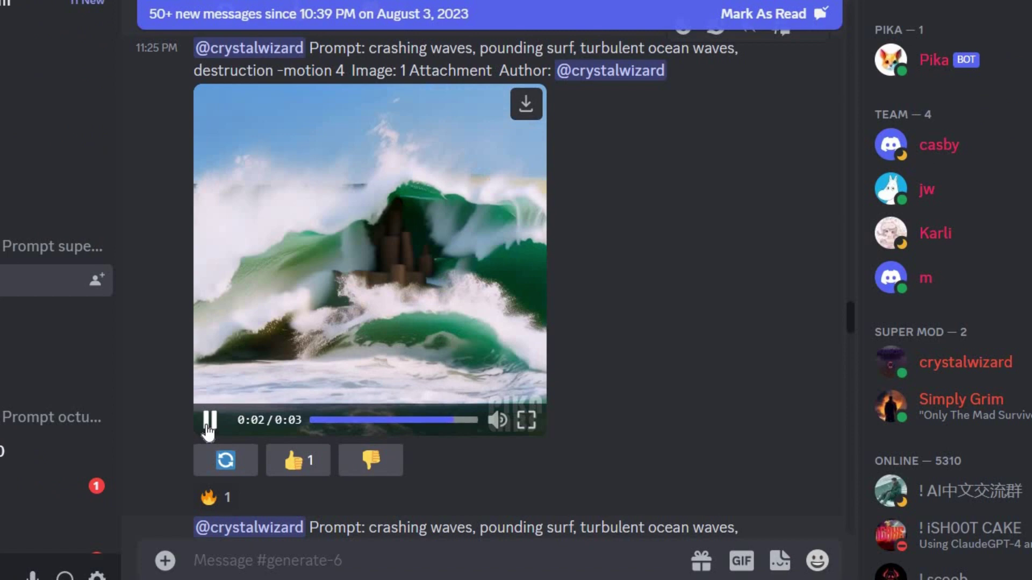
Step: Play and replay the sandcastle, fruits falling in water, man walking and sad girl rubble videos
left_click(207, 424)
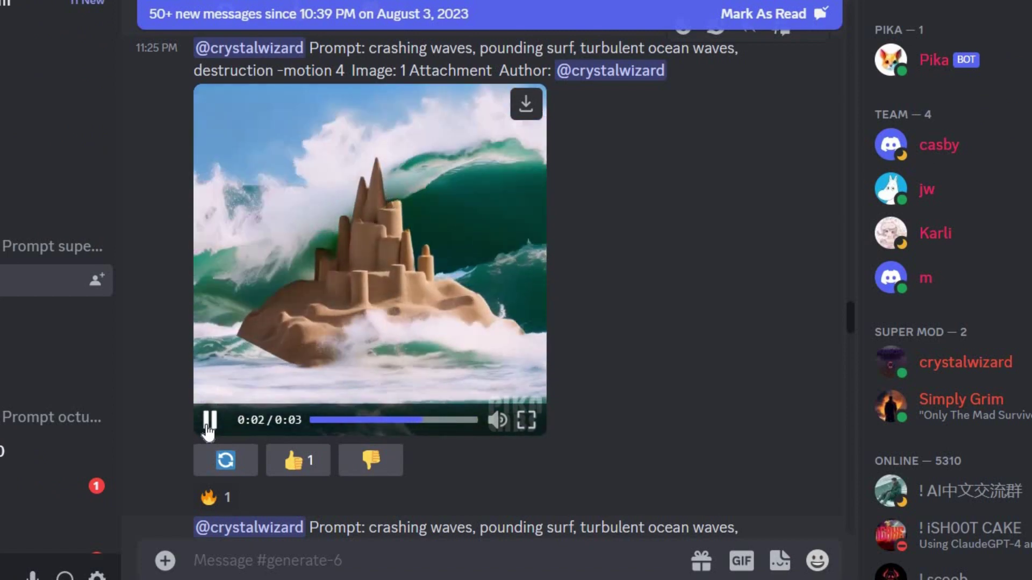
left_click(210, 404)
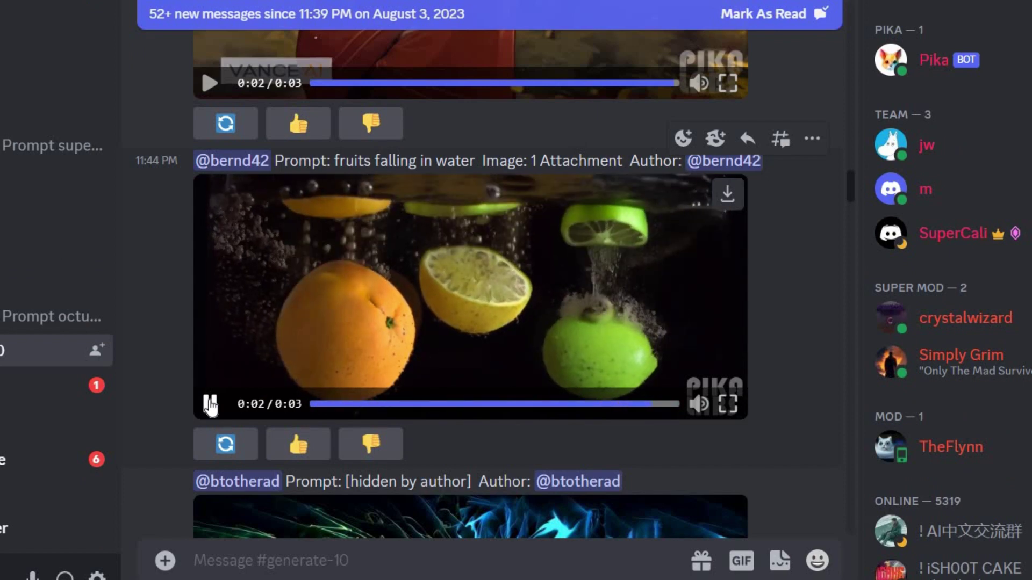
left_click(210, 404)
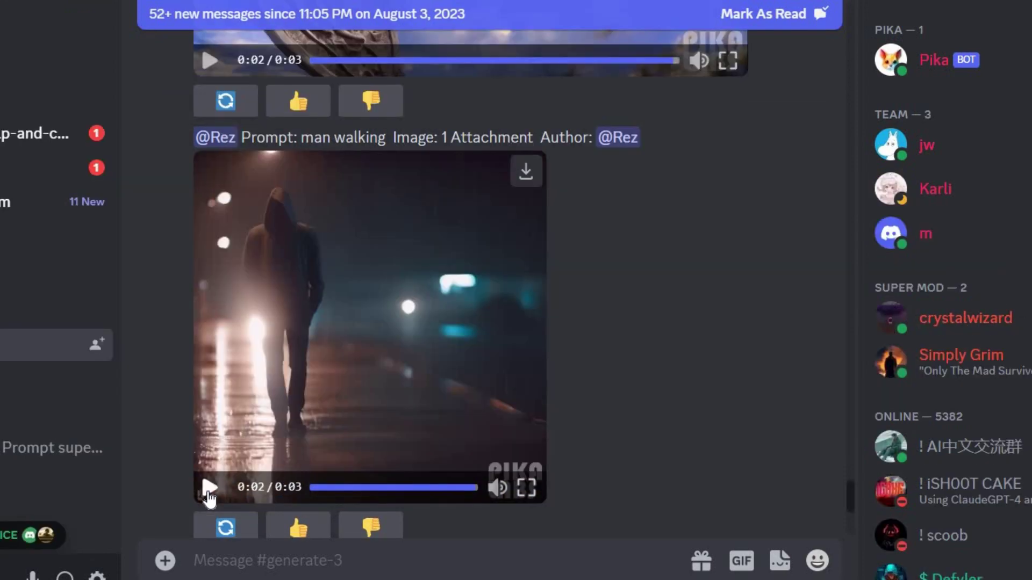
left_click(209, 490)
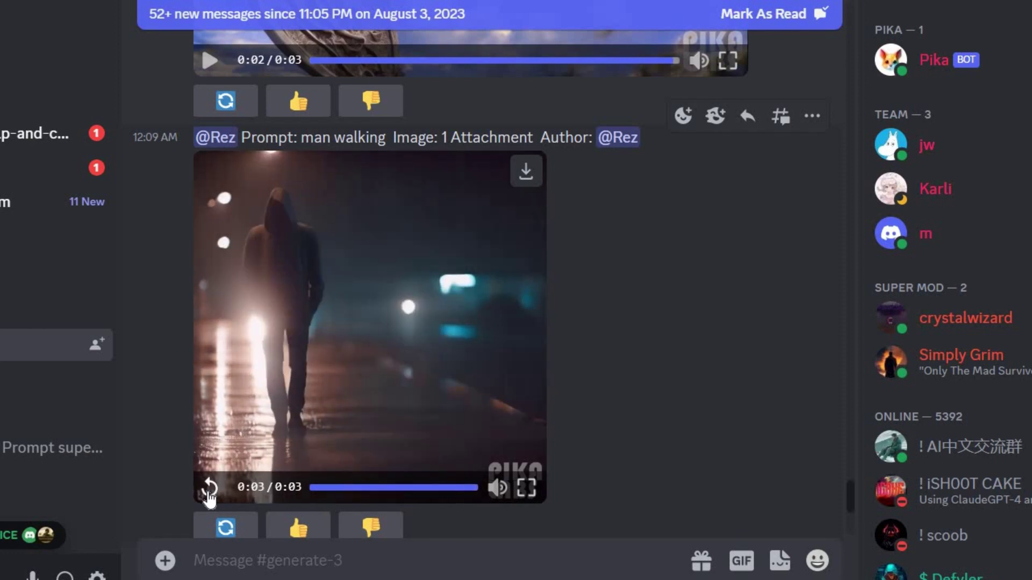
left_click(209, 489)
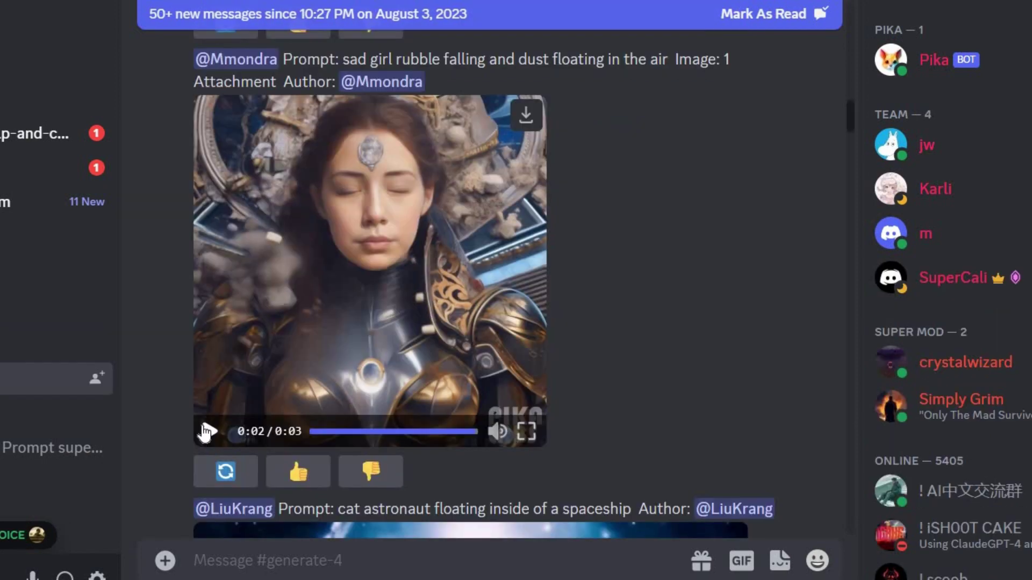
left_click(209, 432)
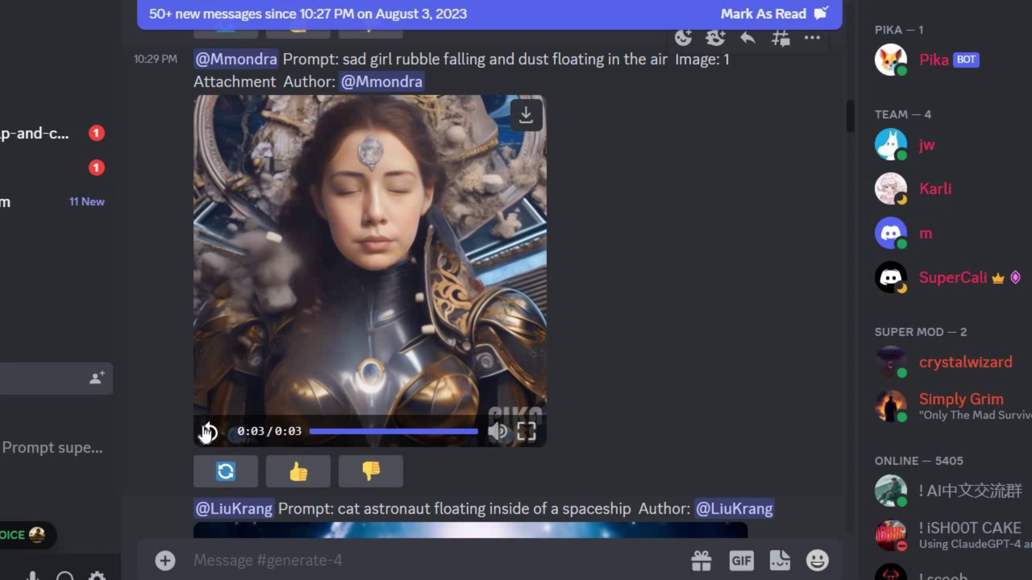
left_click(209, 431)
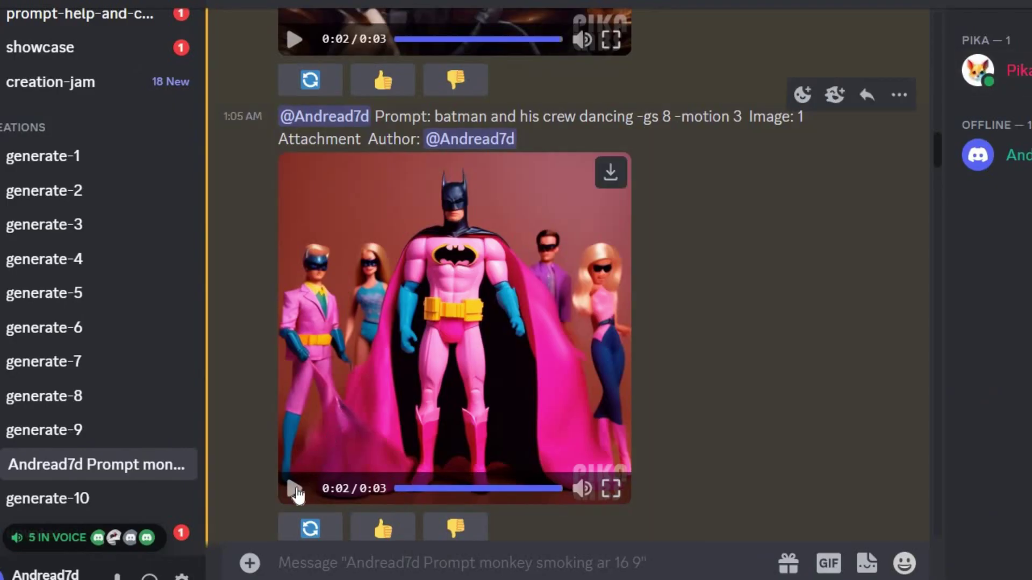
Step: Play the 'batman and his crew dancing' clip in the monkey-smoking prompt thread
left_click(294, 489)
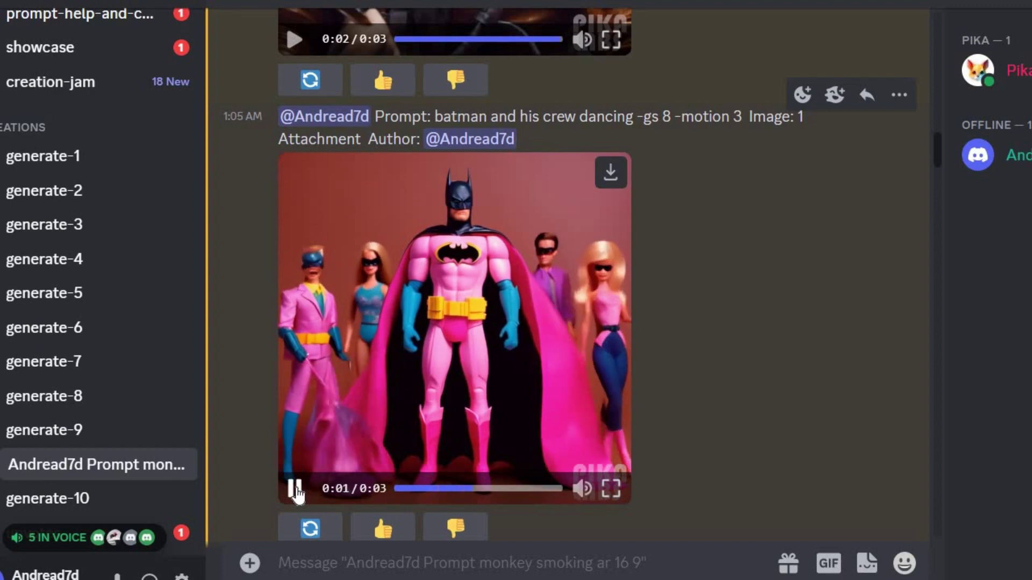